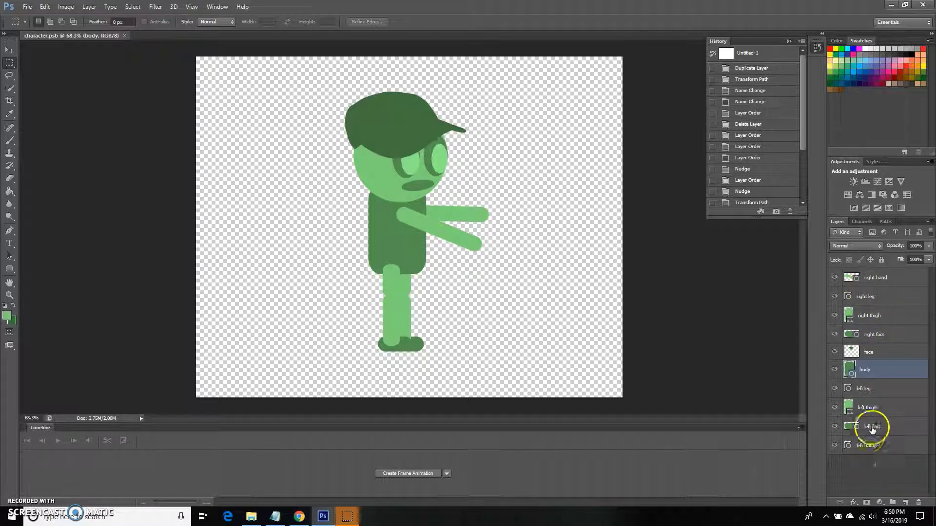
- Toggle the right hand, right leg, right thigh, right foot, body and face layers off and on to check each body part
left_click(834, 278)
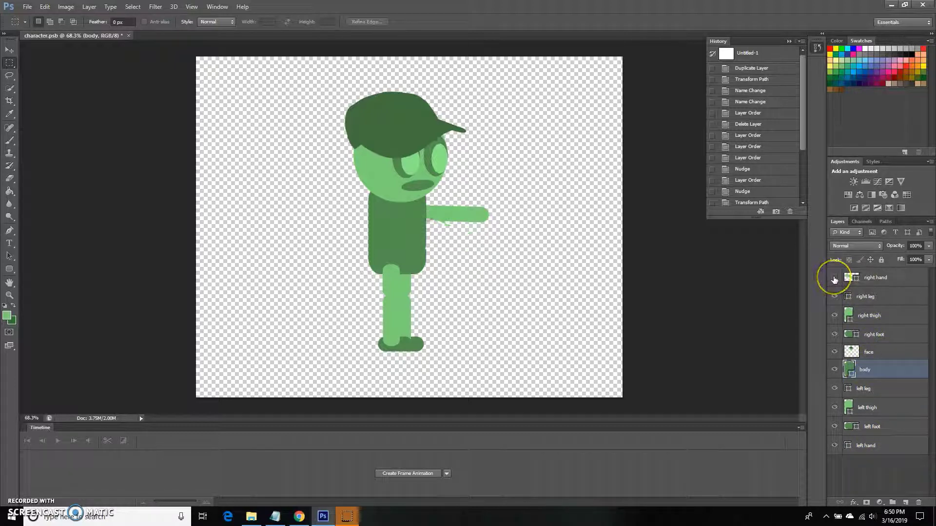
left_click(835, 278)
left_click(834, 278)
left_click(834, 278)
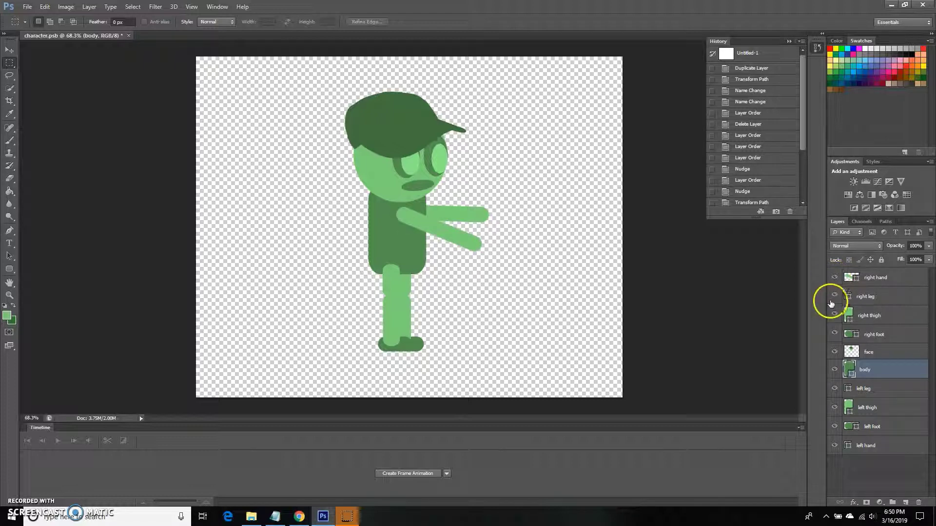
left_click(834, 296)
left_click(834, 296)
left_click(834, 316)
left_click(834, 315)
left_click(835, 334)
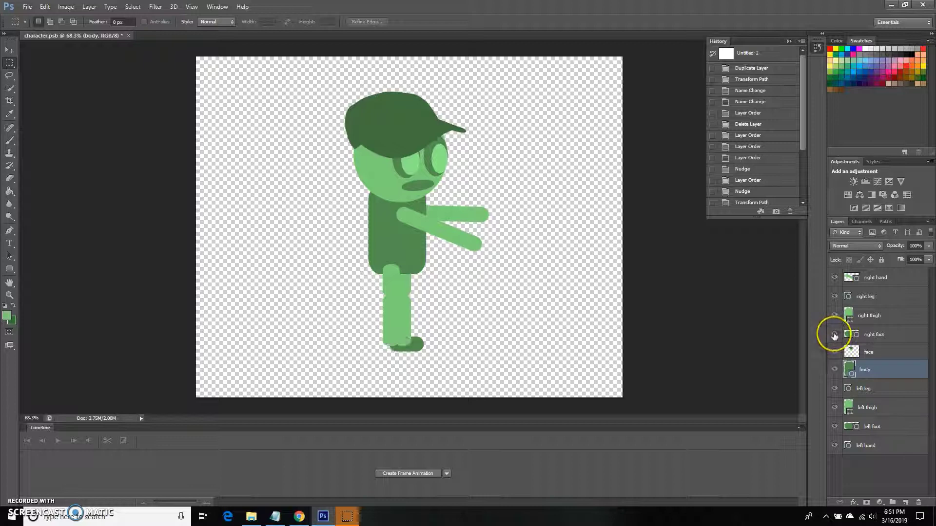
left_click(834, 335)
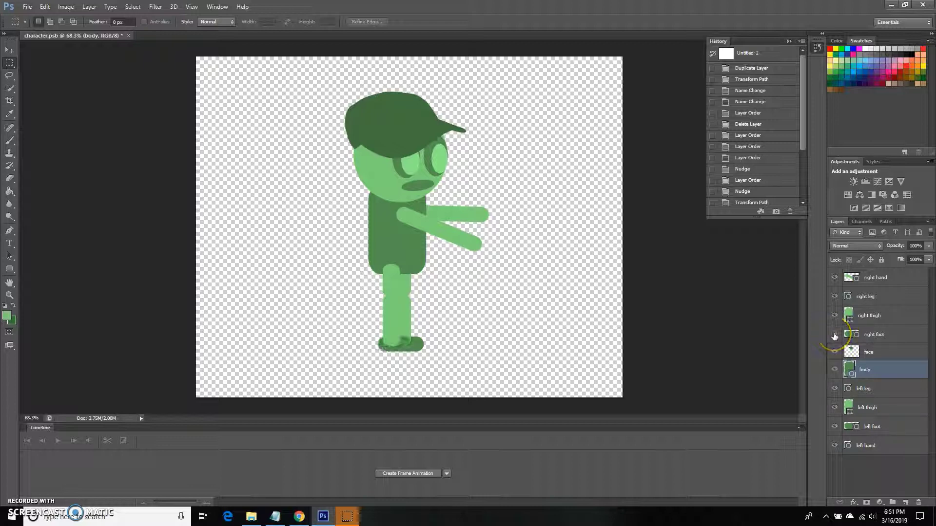
left_click(835, 371)
left_click(835, 371)
left_click(835, 353)
left_click(836, 353)
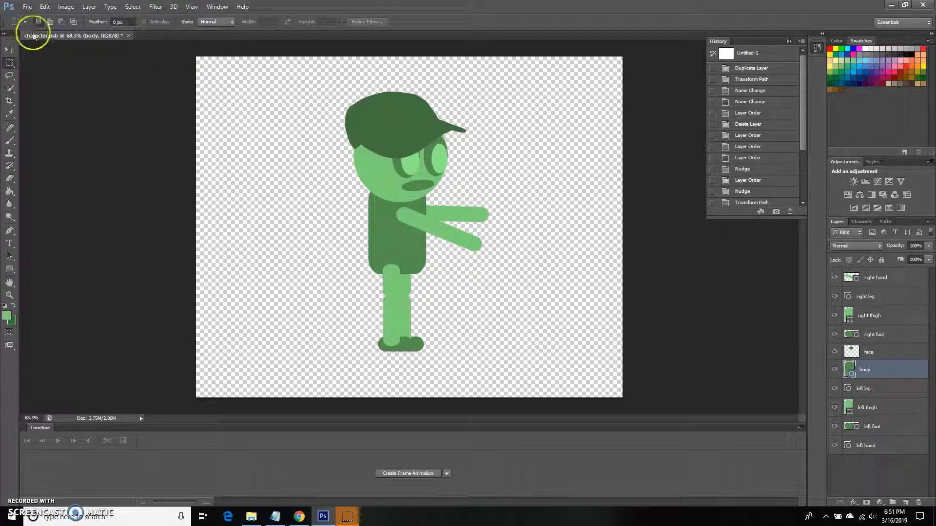
- Save the document as character in Large Document Format (PSB) in the CharacterAnimation folder, replacing the existing file
left_click(28, 6)
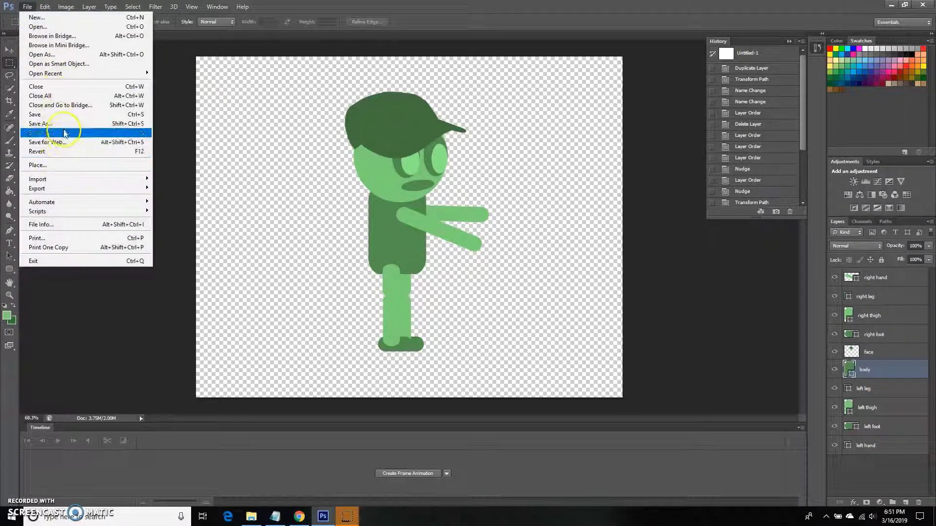
left_click(63, 125)
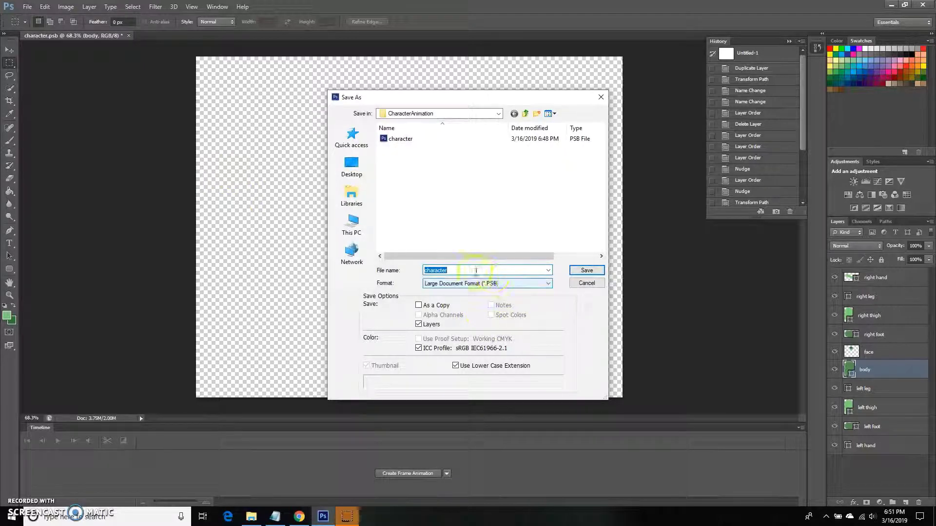
left_click(533, 284)
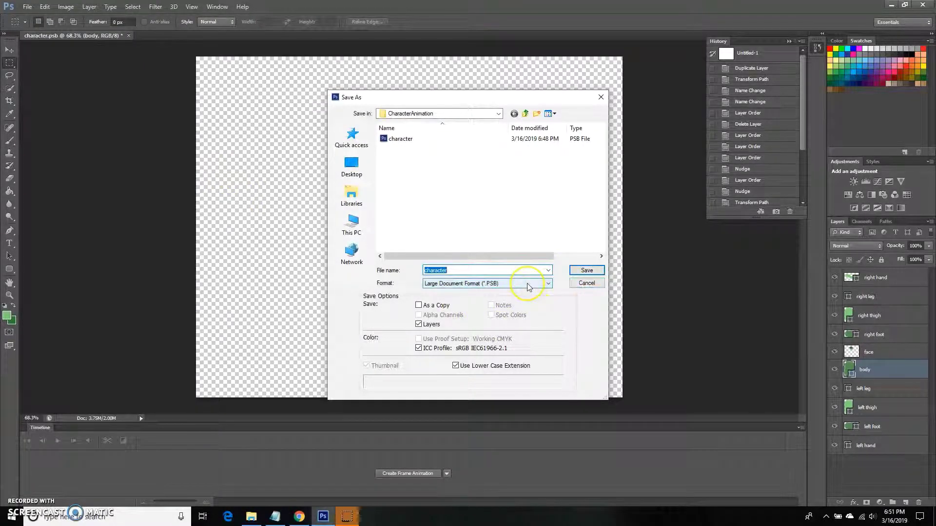
left_click(529, 287)
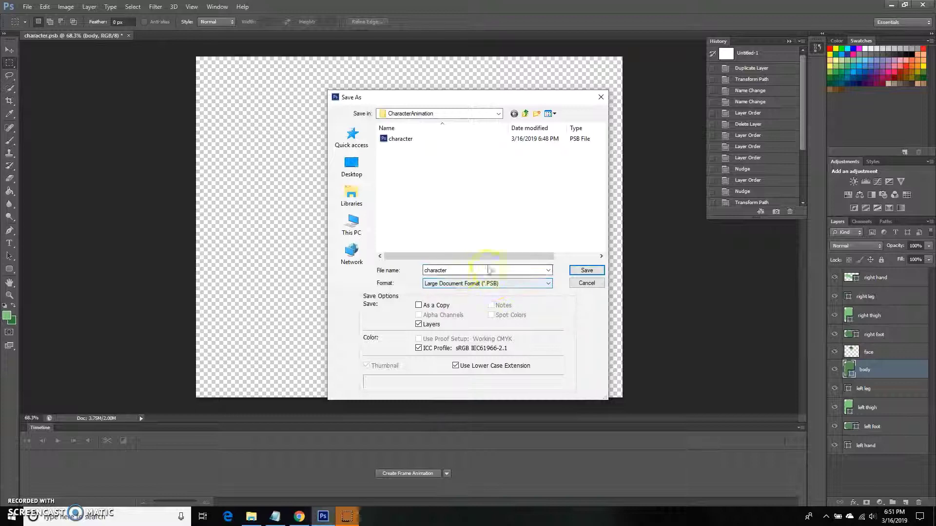
left_click(581, 272)
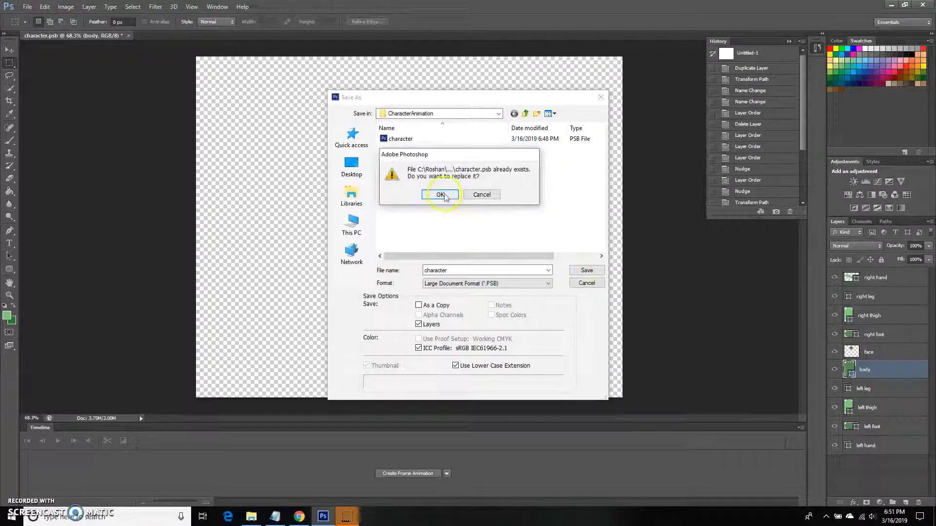
left_click(442, 195)
left_click(569, 159)
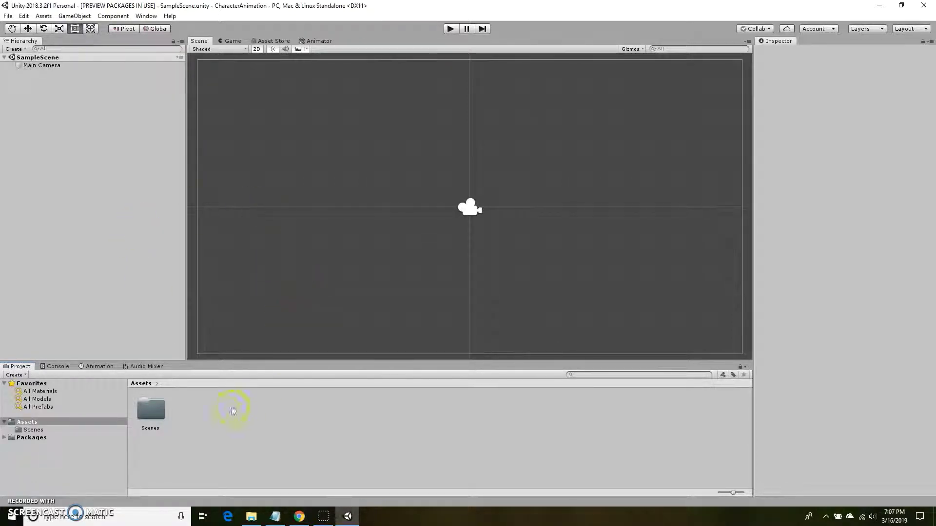
- In the Unity project, create a folder named Resources inside Assets
right_click(277, 429)
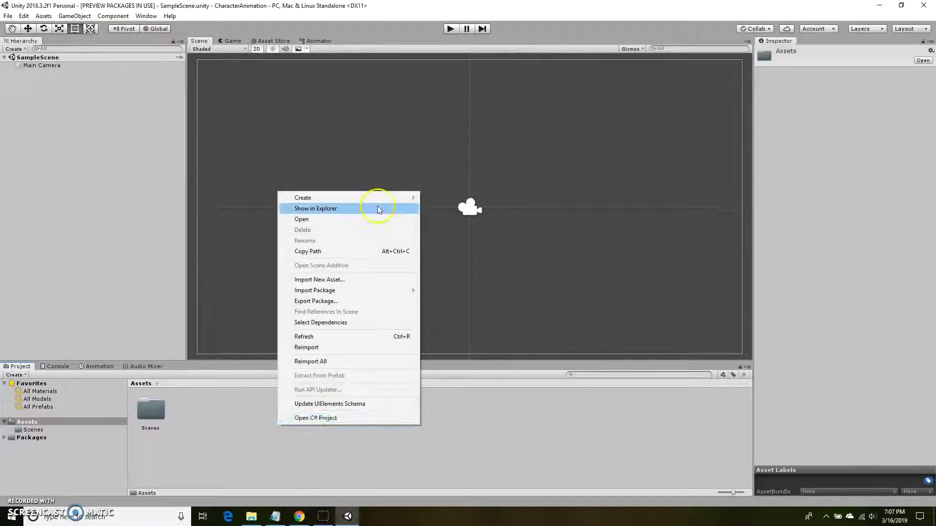
mouse_move(382, 196)
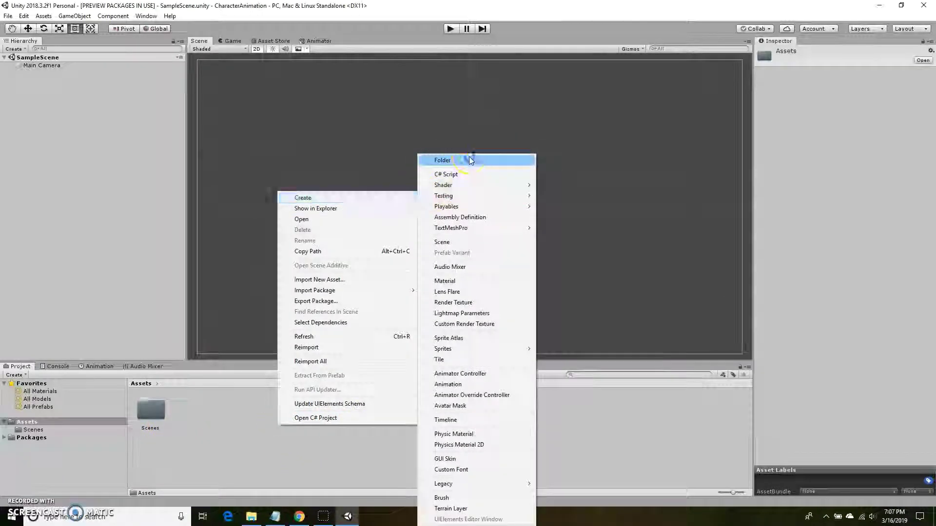
left_click(469, 160)
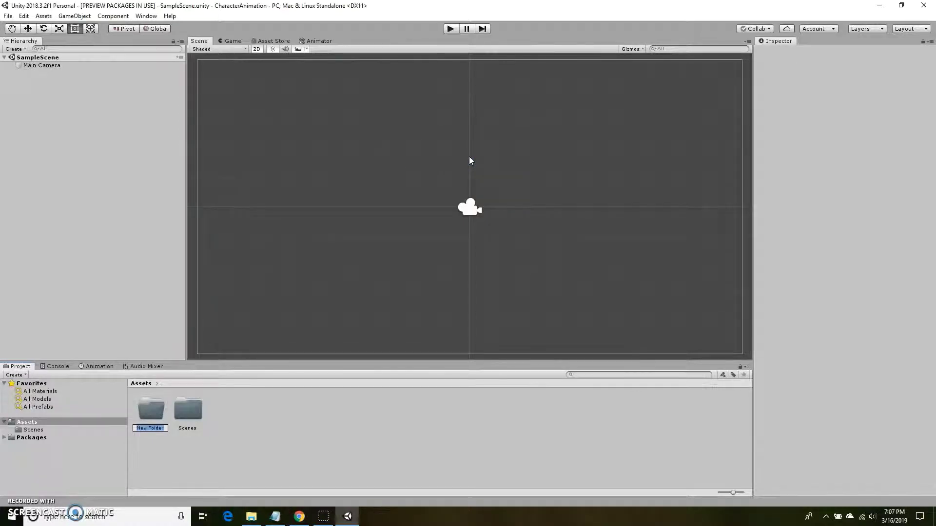
type("REso")
key("BackSpace")
type("esources")
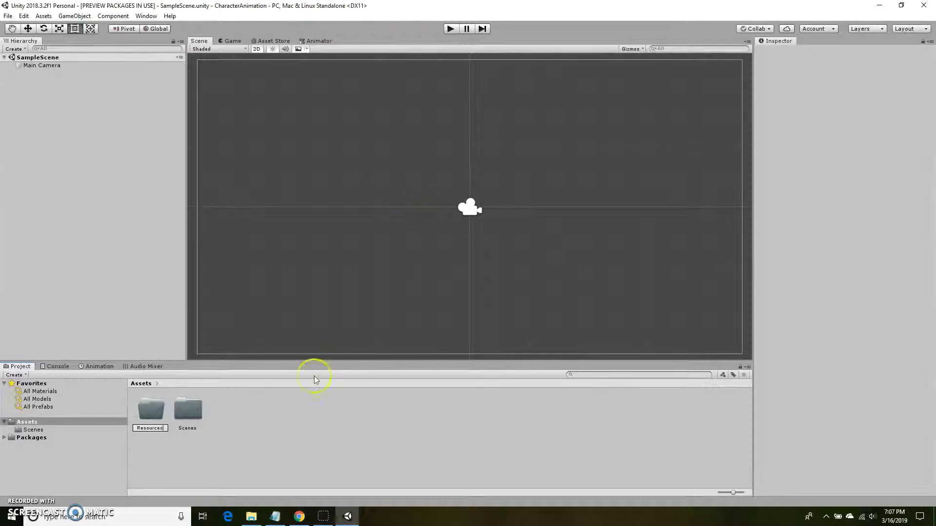
- Create a folder named Scripts inside Assets
right_click(284, 417)
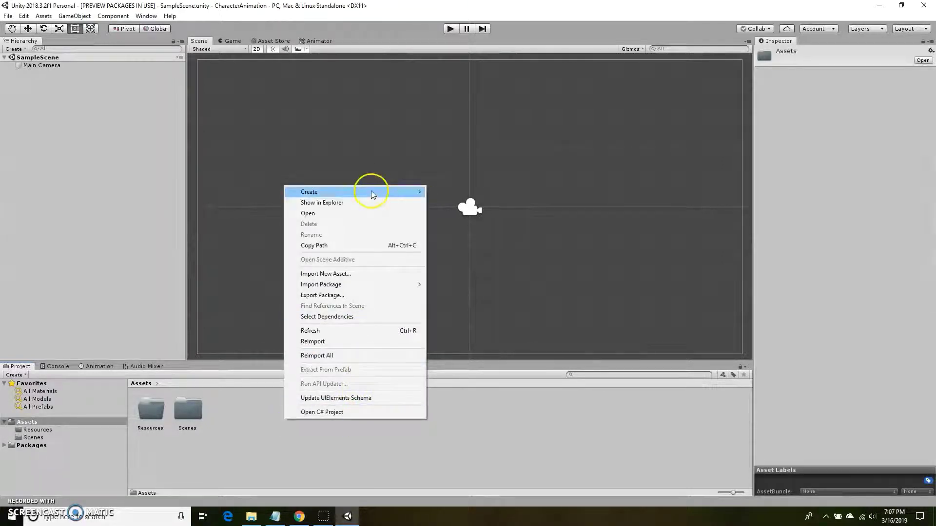
mouse_move(371, 192)
left_click(459, 155)
type("Scripts")
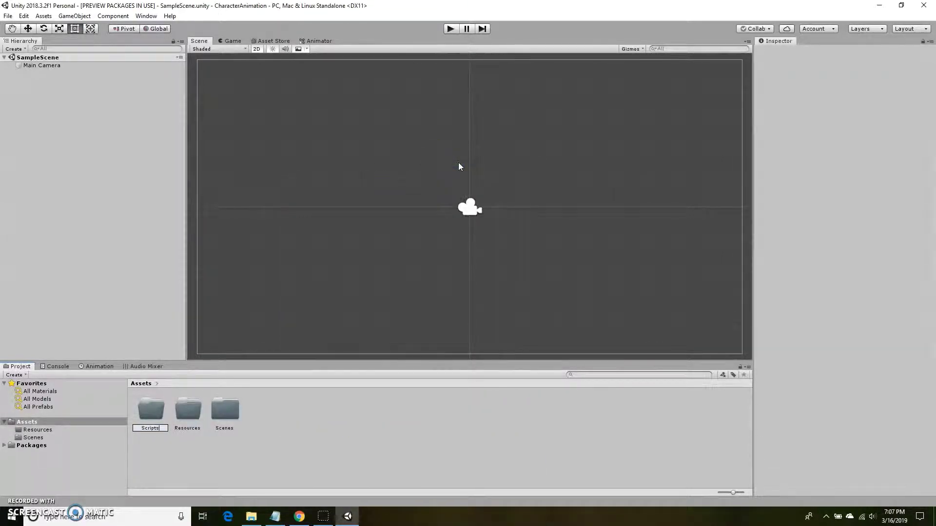
left_click(240, 318)
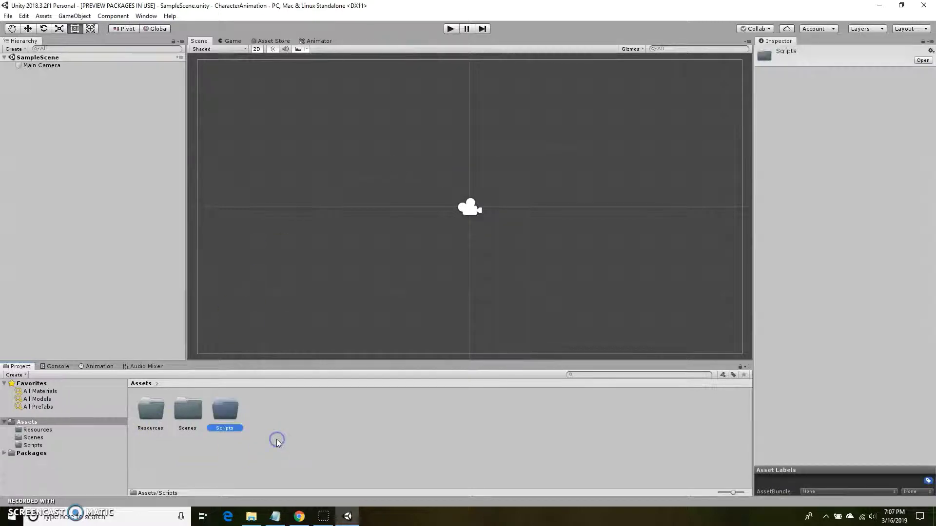
- Create a folder named Audio inside Assets
right_click(306, 427)
mouse_move(405, 198)
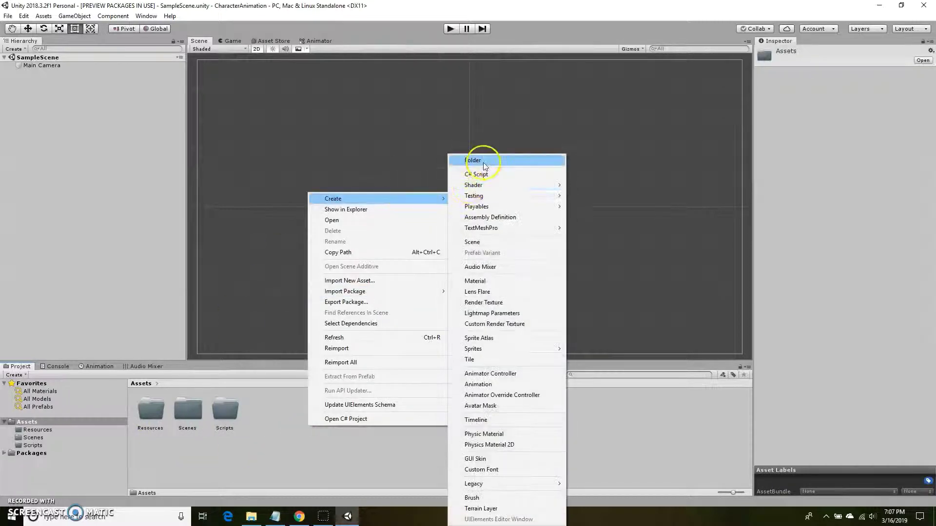
left_click(483, 159)
type("Audio")
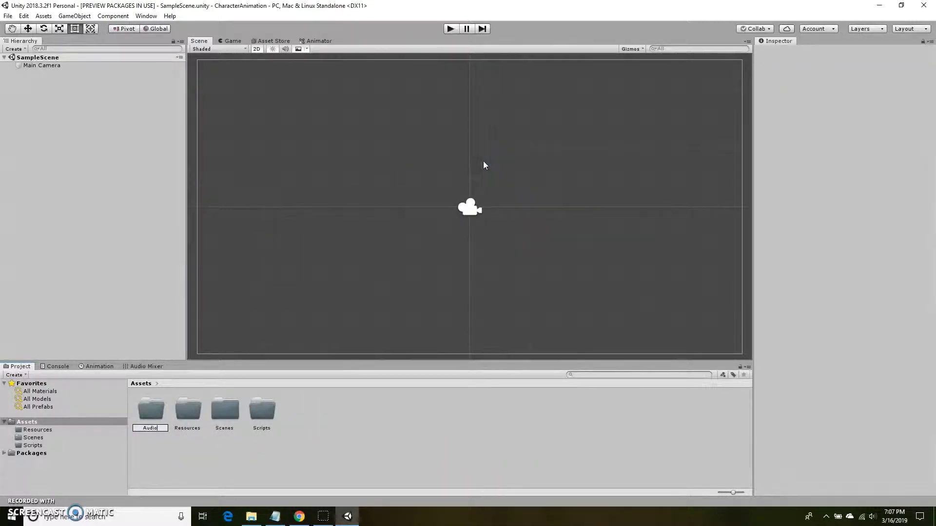
left_click(299, 456)
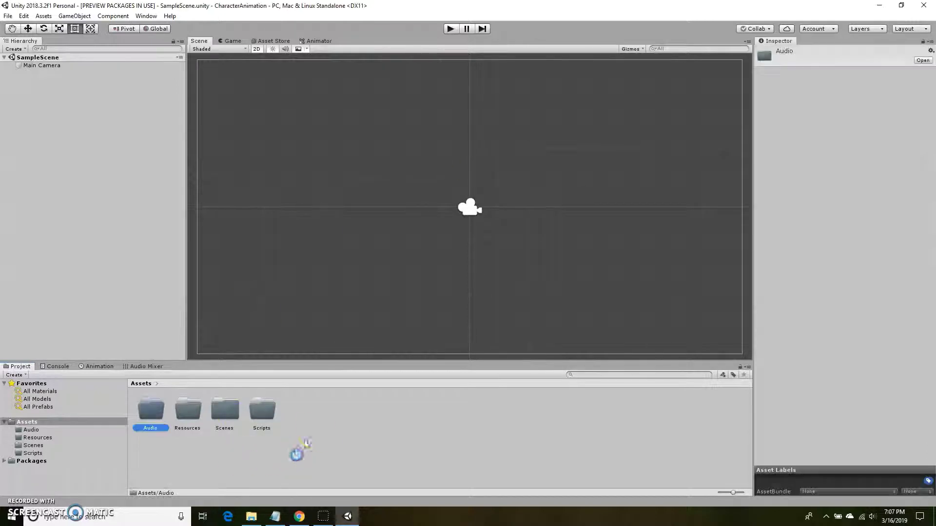
- Create a folder named Materails inside Assets
right_click(314, 432)
mouse_move(412, 204)
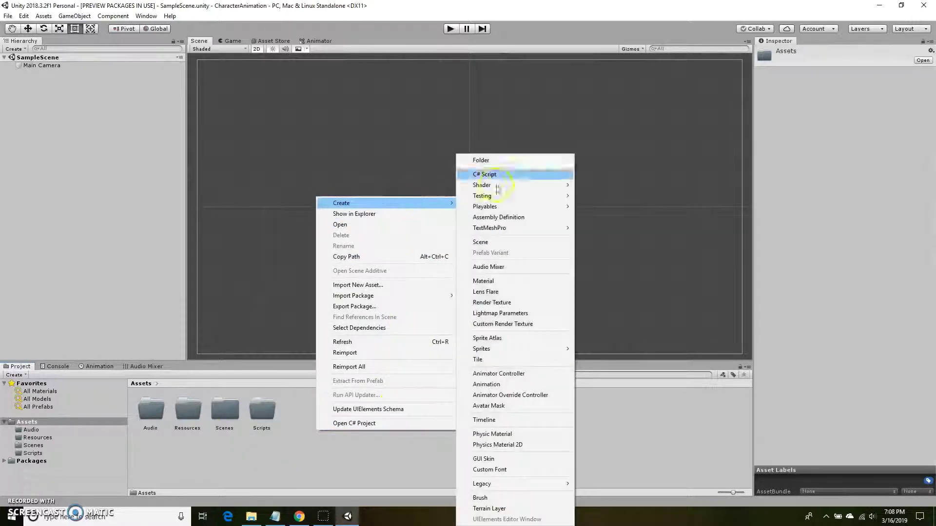
left_click(517, 159)
type("Mate")
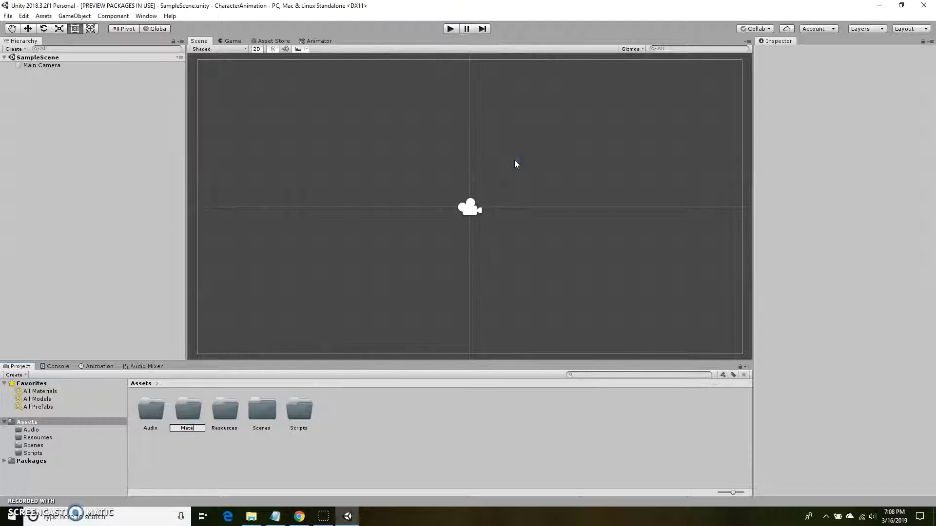
type("rails")
left_click(363, 418)
- Create a folder named Prefabs inside Assets
right_click(363, 418)
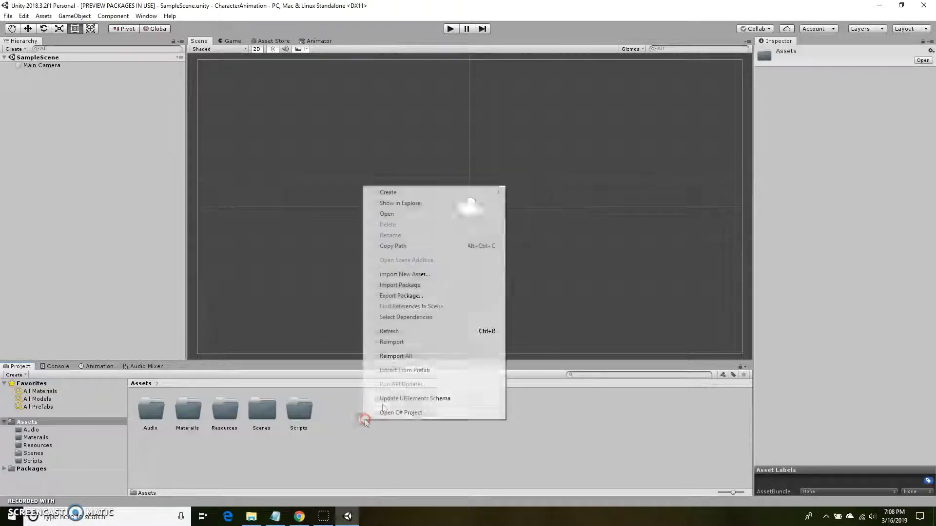
mouse_move(452, 192)
left_click(556, 161)
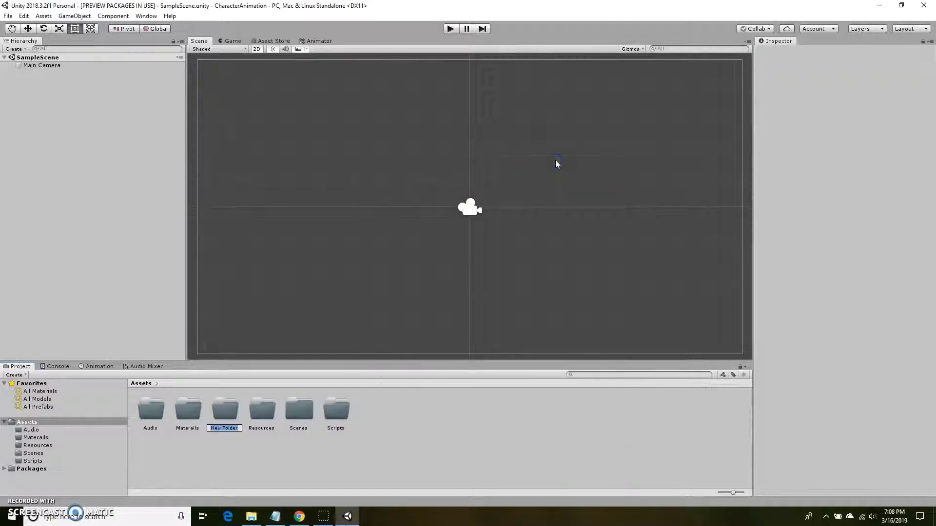
type("Prefabs")
left_click(518, 145)
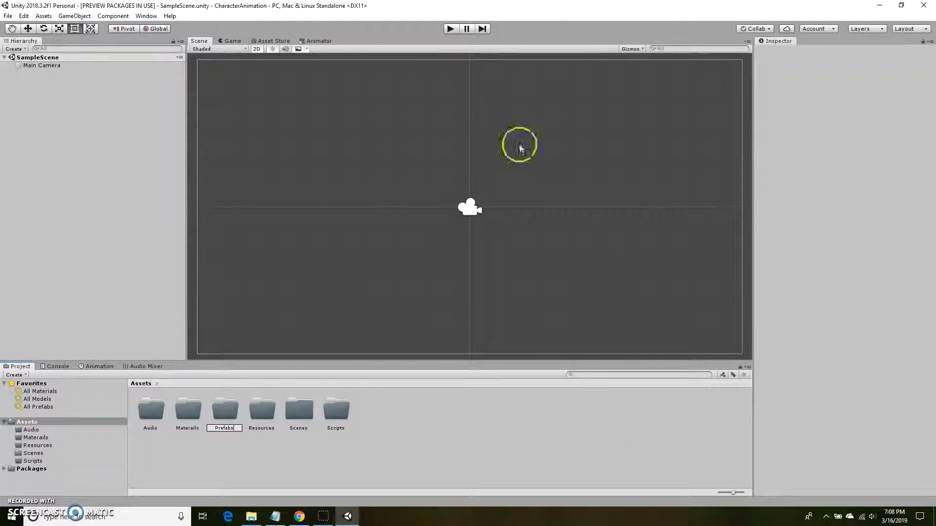
left_click(330, 449)
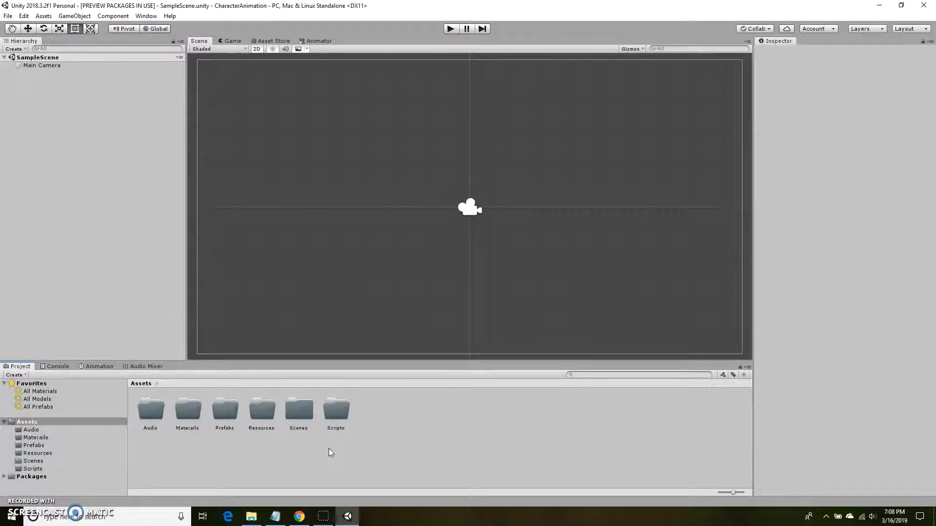
- Import the character PSB file from the CharacterAnimation folder in File Explorer into the project's Resources folder
left_click(251, 518)
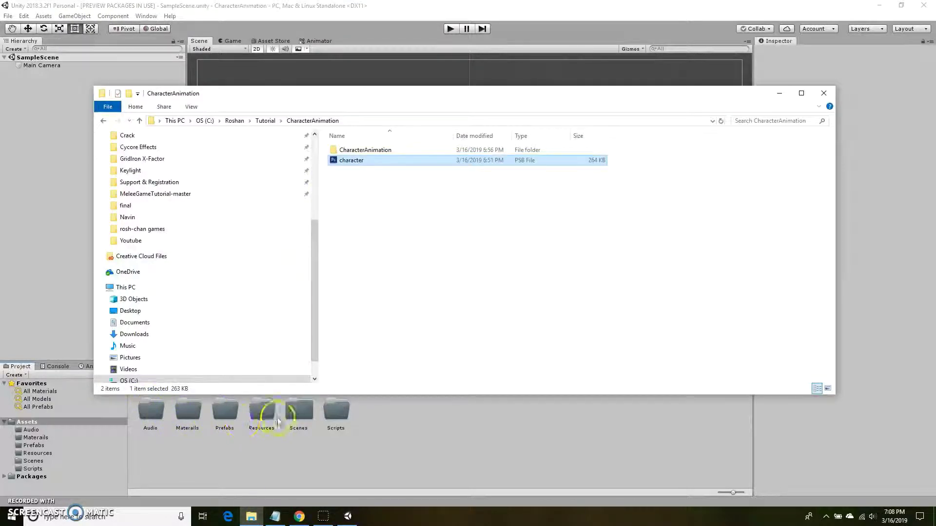
double_click(261, 412)
left_click(251, 518)
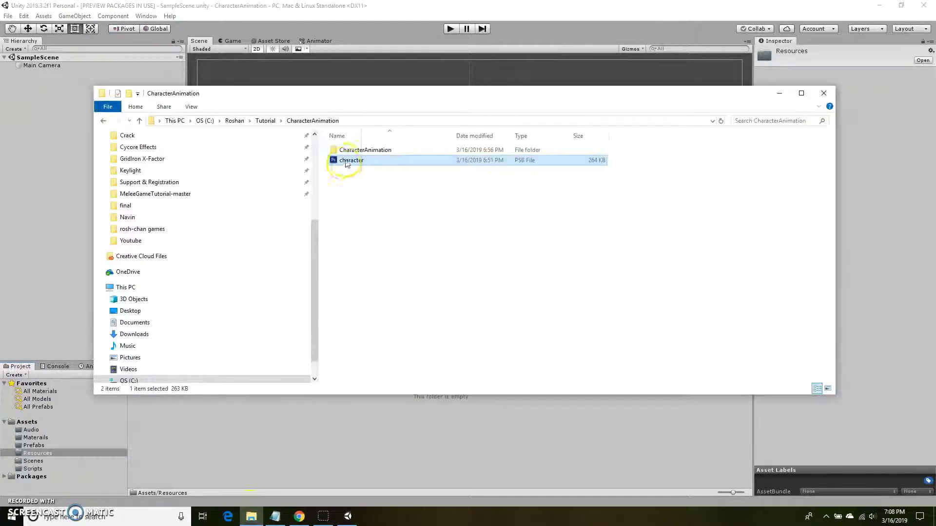
left_click_drag(336, 160, 163, 464)
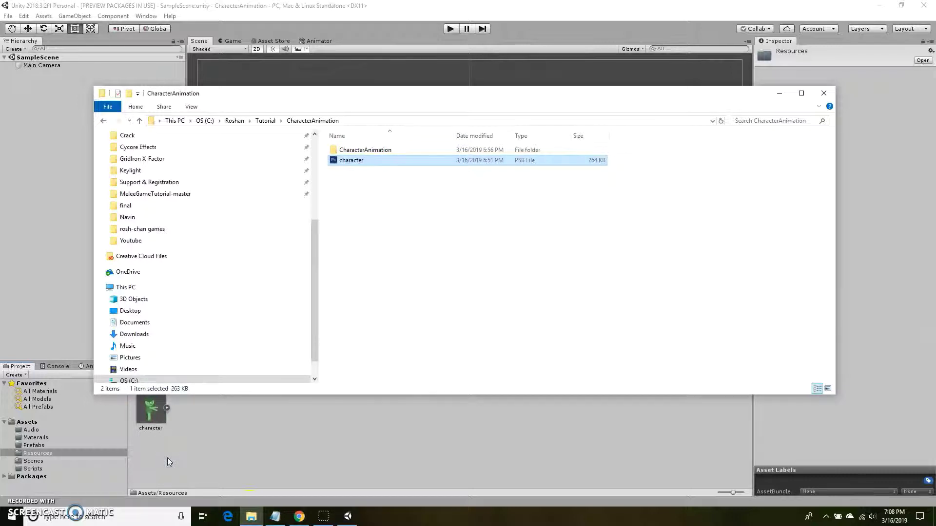
left_click(779, 93)
- Examine the PSD Importer settings of the imported character asset in the Resources folder
left_click(289, 377)
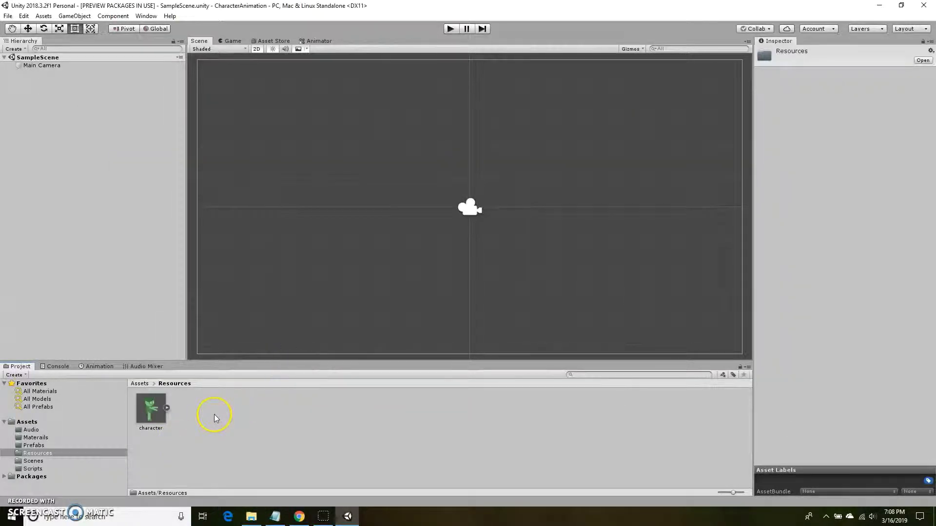
left_click(154, 415)
left_click(155, 420)
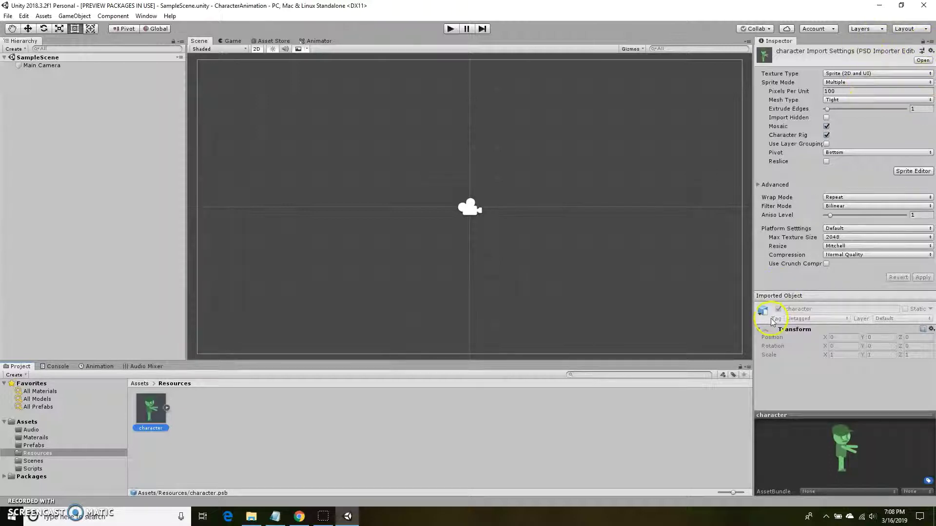
left_click(201, 432)
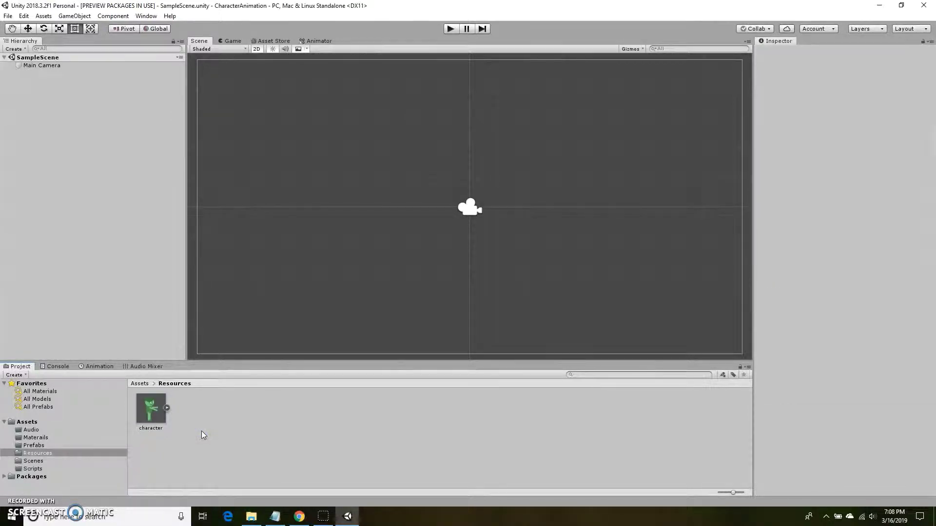
- Examine the preview packages option and the installed 2D PSD Importer package in the Package Manager
left_click(147, 16)
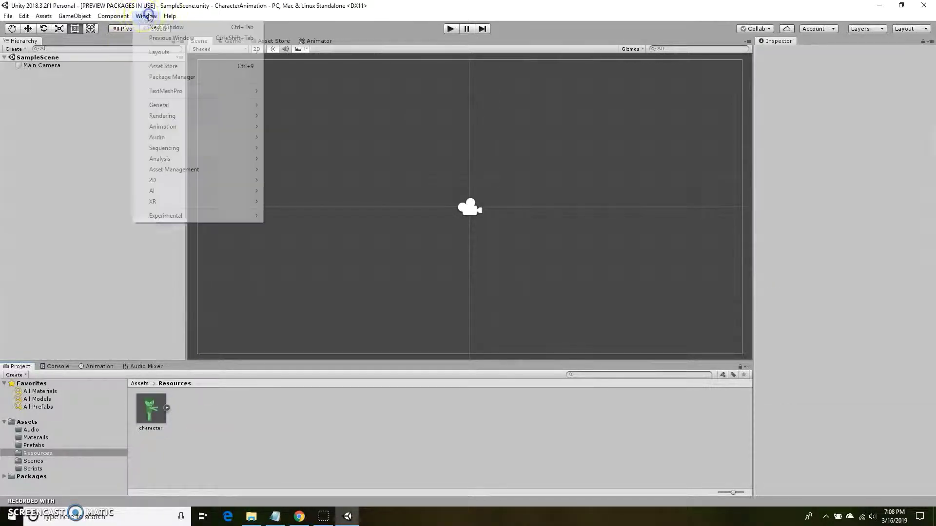
left_click(191, 78)
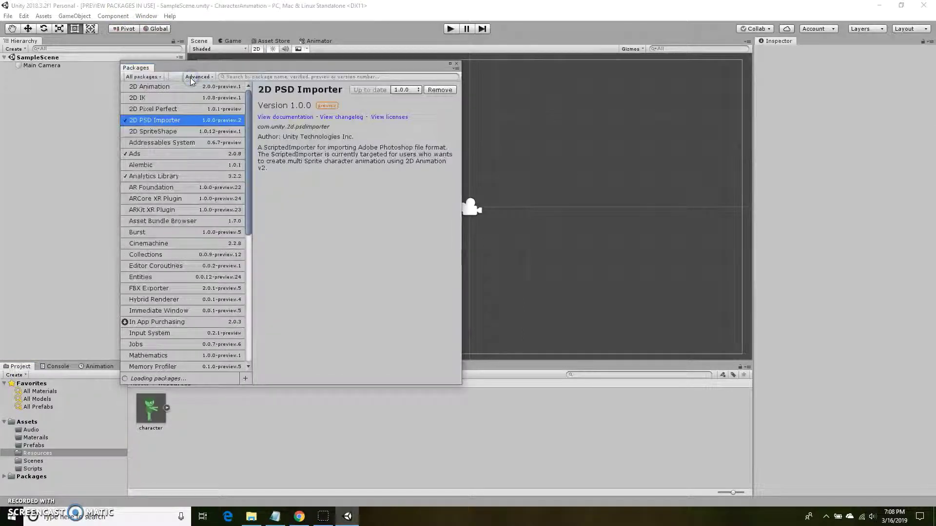
left_click(197, 77)
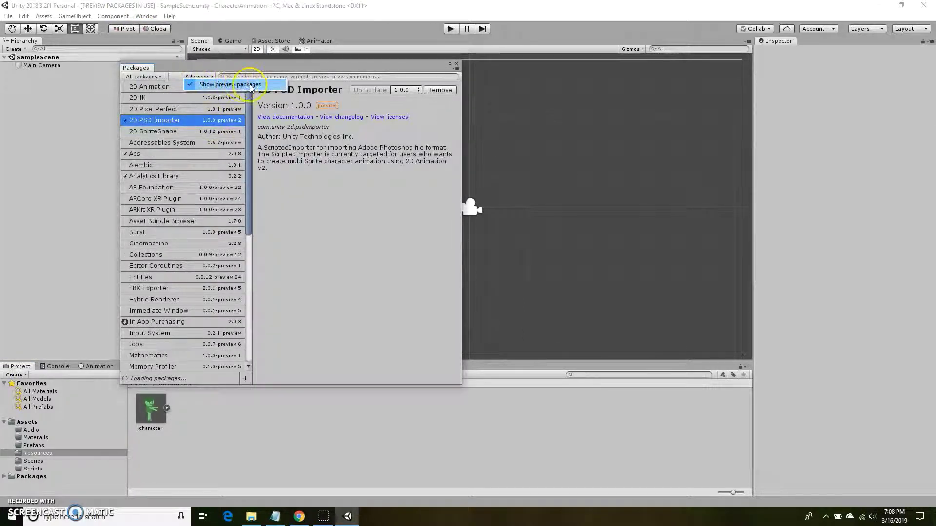
left_click(198, 65)
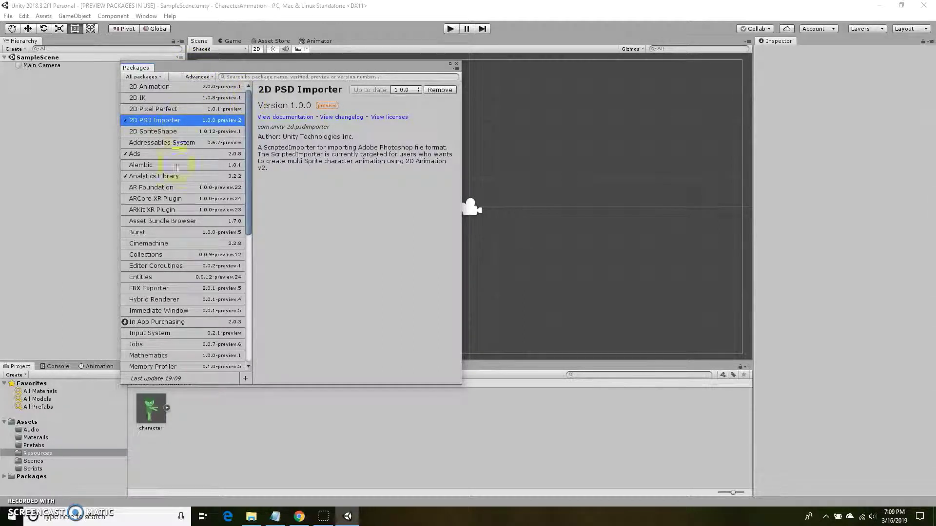
scroll(179, 250, "down", 3)
scroll(178, 250, "up", 3)
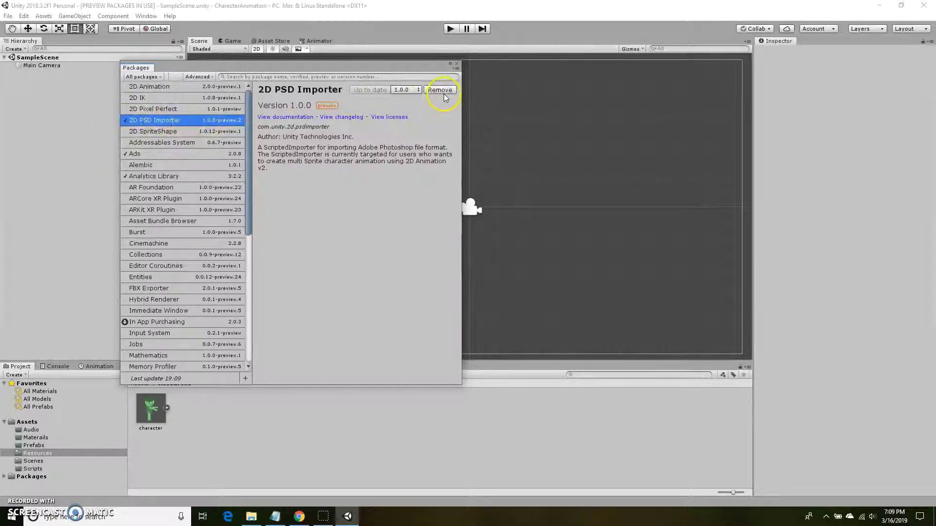
left_click(457, 65)
- Open the character asset from the Resources folder in the Sprite Editor
left_click(162, 423)
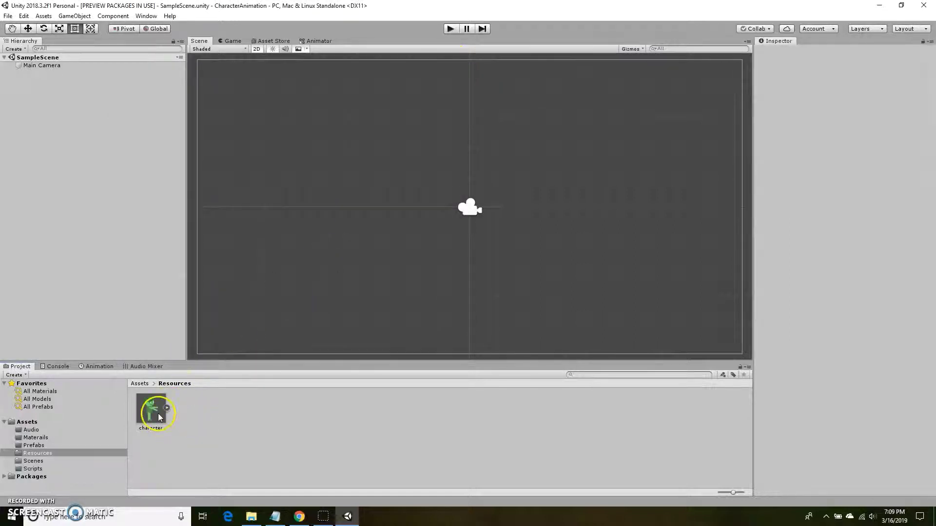
left_click_drag(160, 422, 168, 425)
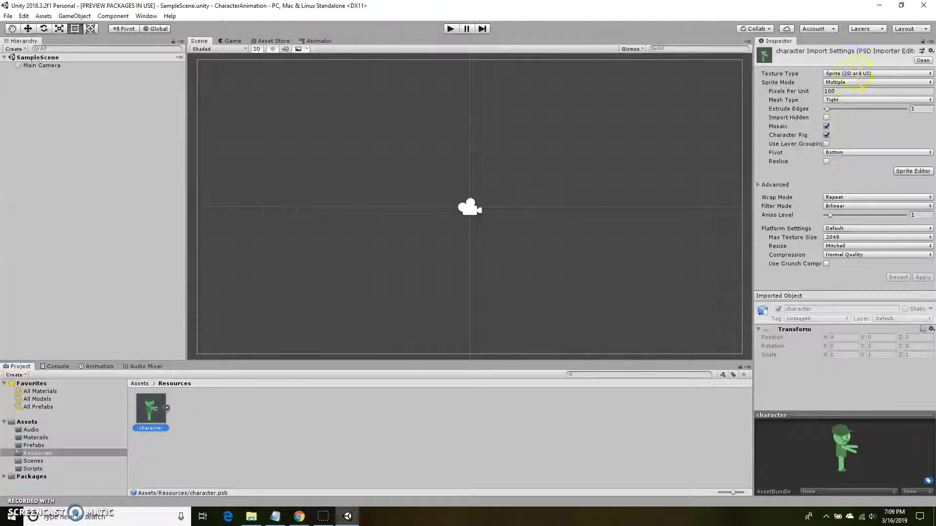
left_click(201, 431)
left_click(156, 414)
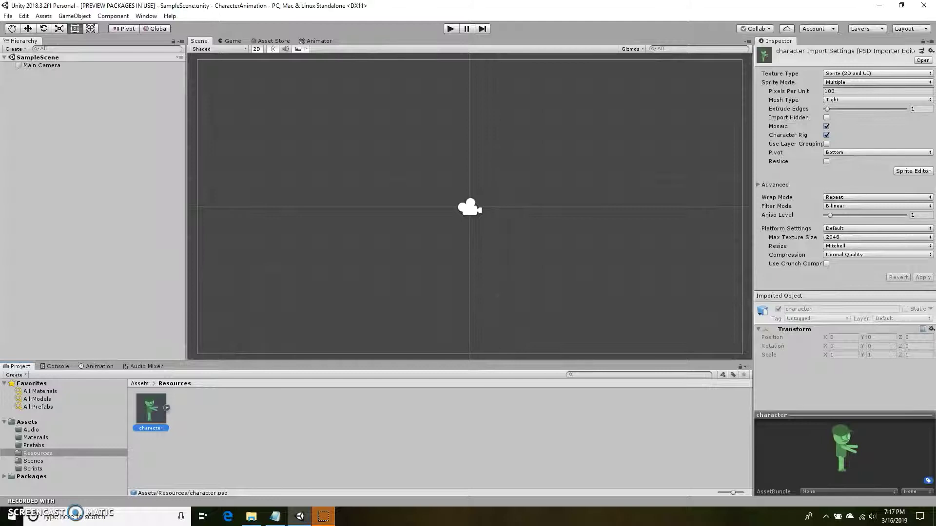
left_click(294, 462)
left_click(143, 409)
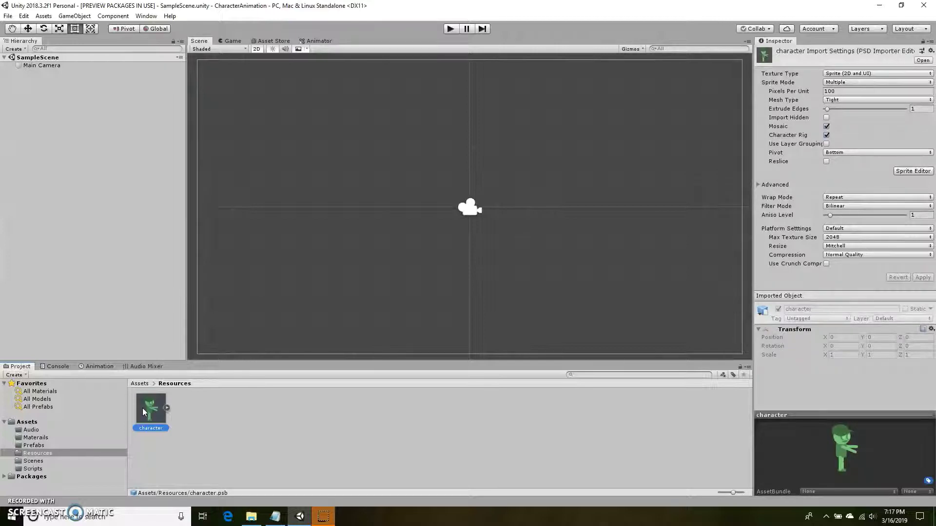
left_click(902, 170)
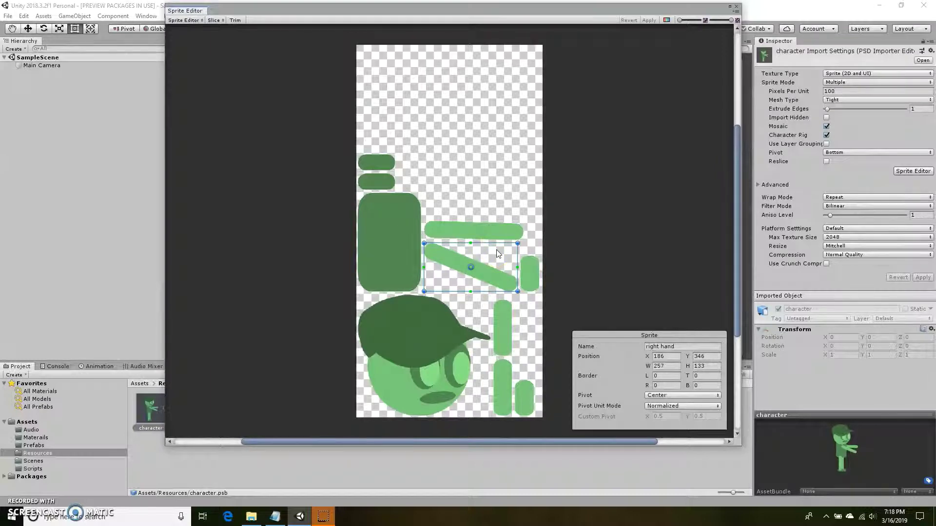
- Examine the names and properties of the character's face and leg sprites in the sprite sheet
left_click(446, 357)
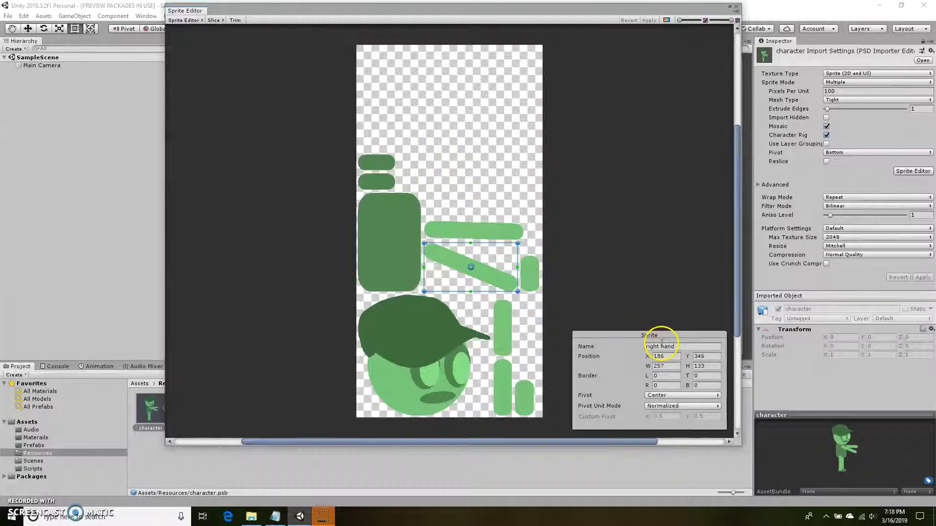
left_click(421, 339)
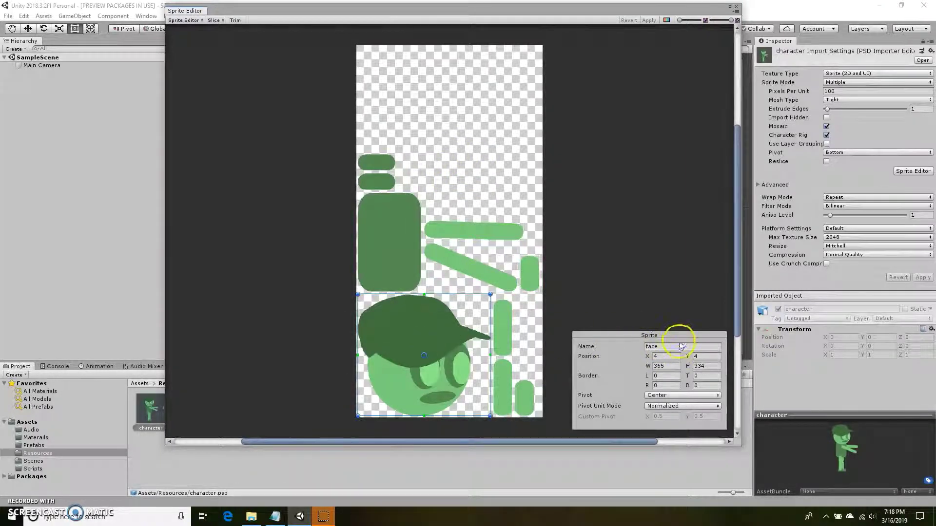
left_click(511, 335)
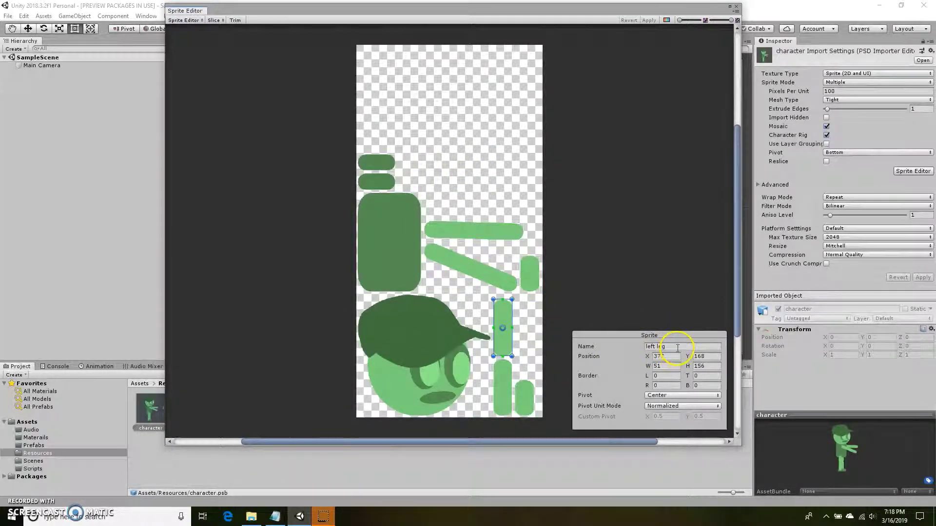
left_click(513, 389)
left_click(502, 387)
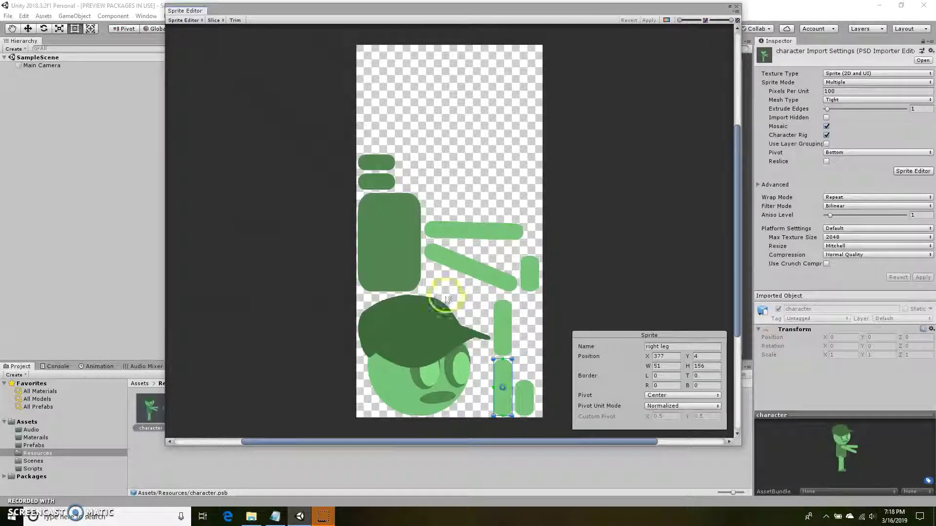
left_click(713, 356)
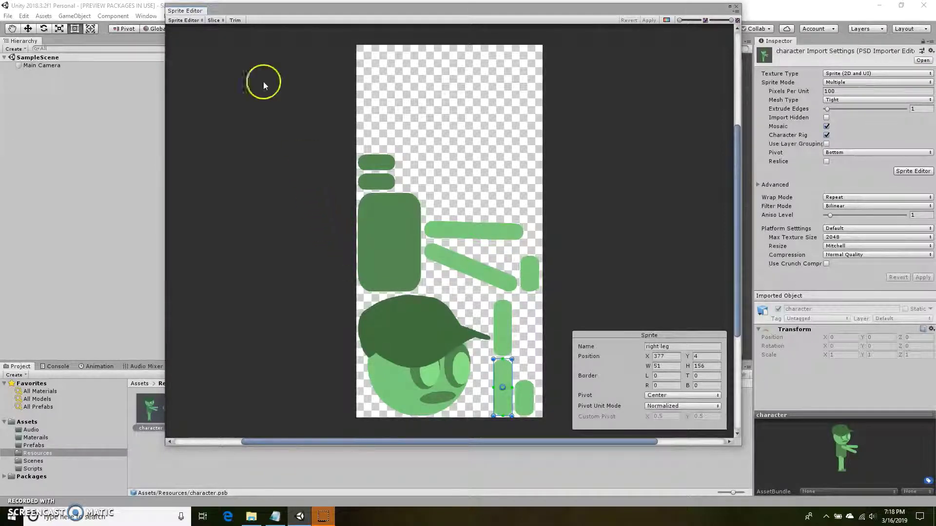
- In the Skinning Editor, create a bone from the hips to the neck, continued by one to the top of the cap
left_click(185, 20)
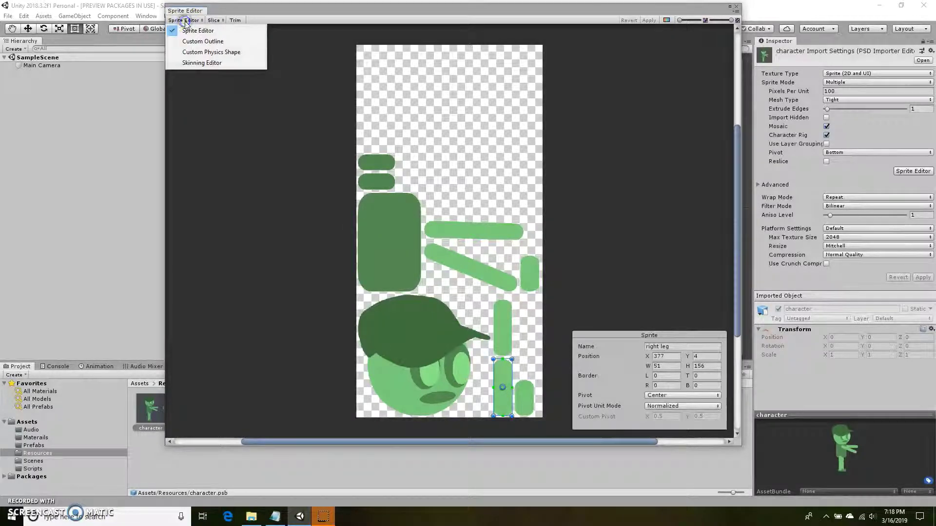
left_click(198, 64)
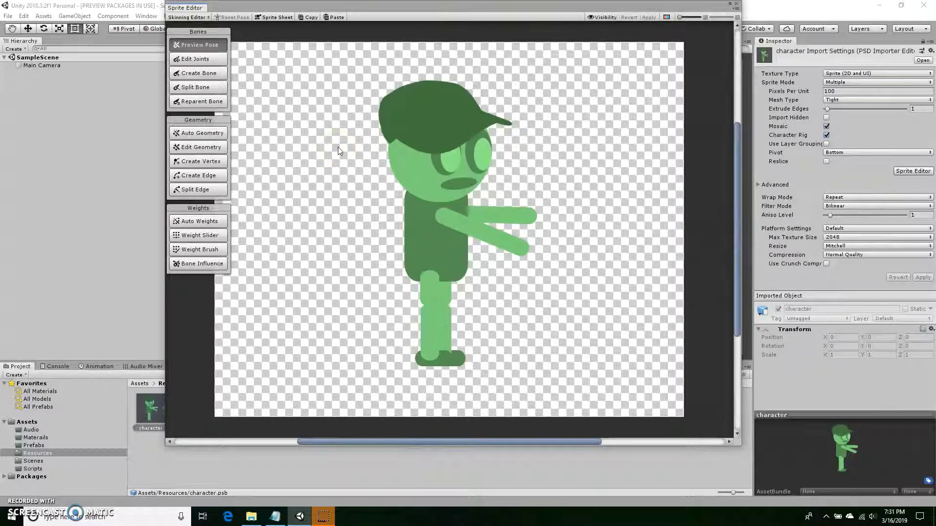
left_click(200, 72)
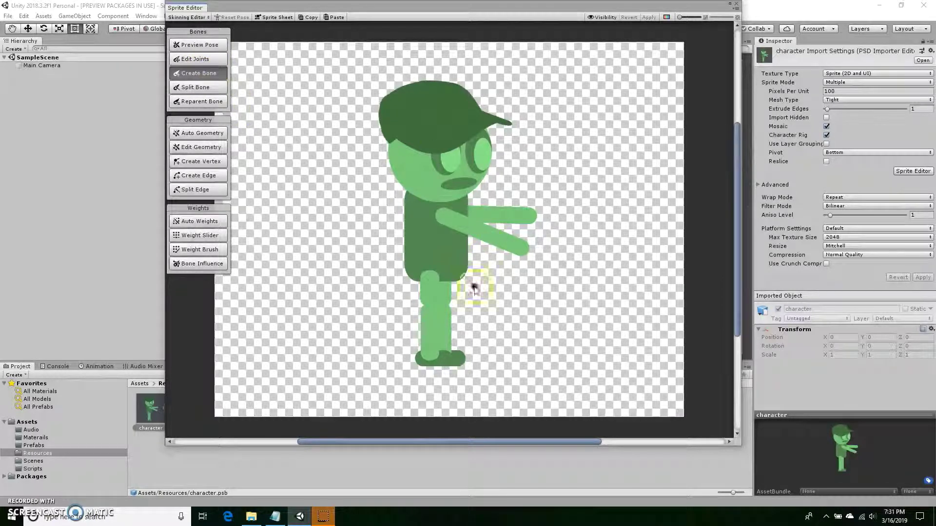
left_click(426, 278)
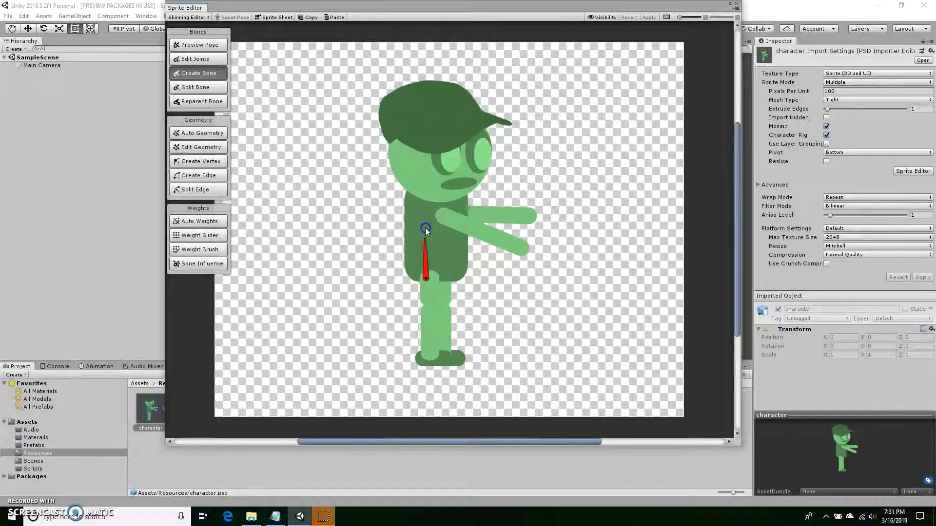
left_click(428, 197)
left_click(429, 80)
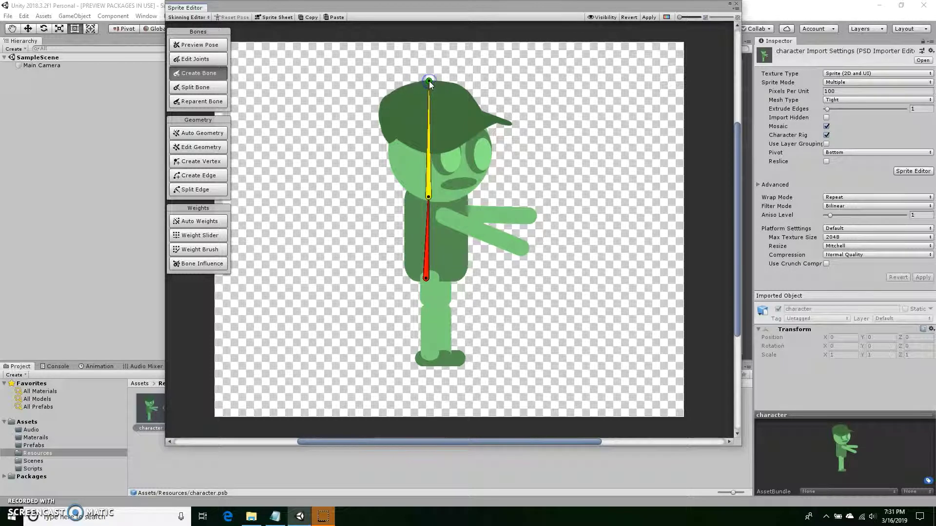
right_click(582, 146)
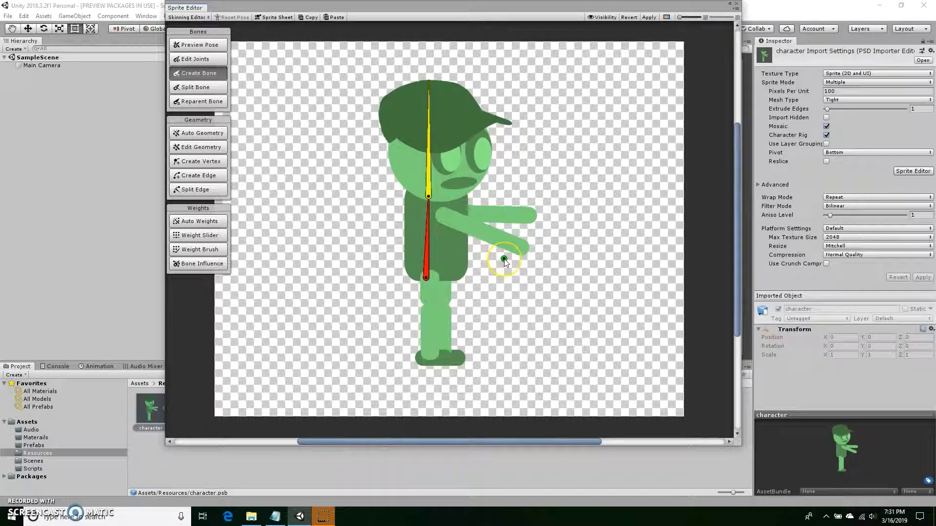
- Create one separate bone along each arm, from the shoulder to the hand, starting with the lower front arm
mouse_move(441, 224)
left_mouse_down()
mouse_move(446, 218)
mouse_move(468, 236)
mouse_move(440, 214)
left_mouse_up()
left_click_drag(442, 215, 523, 250)
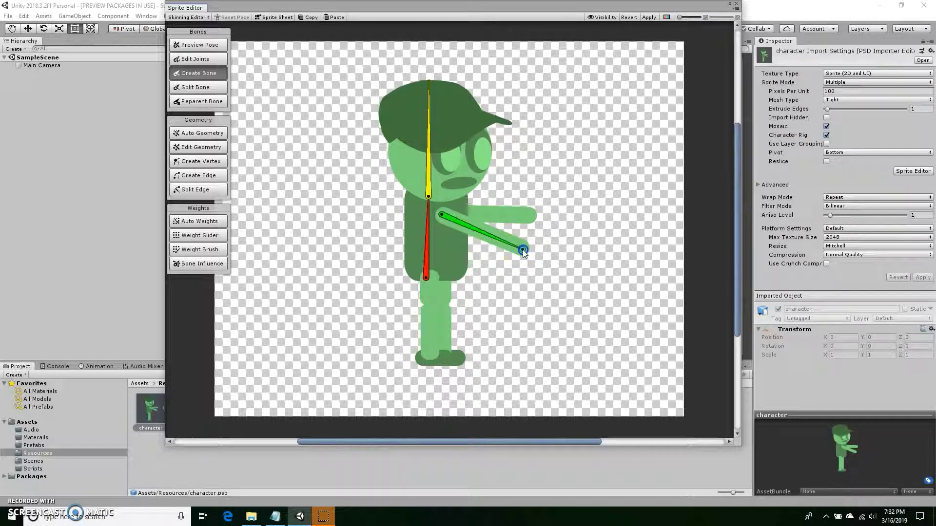
right_click(608, 267)
left_click(493, 211)
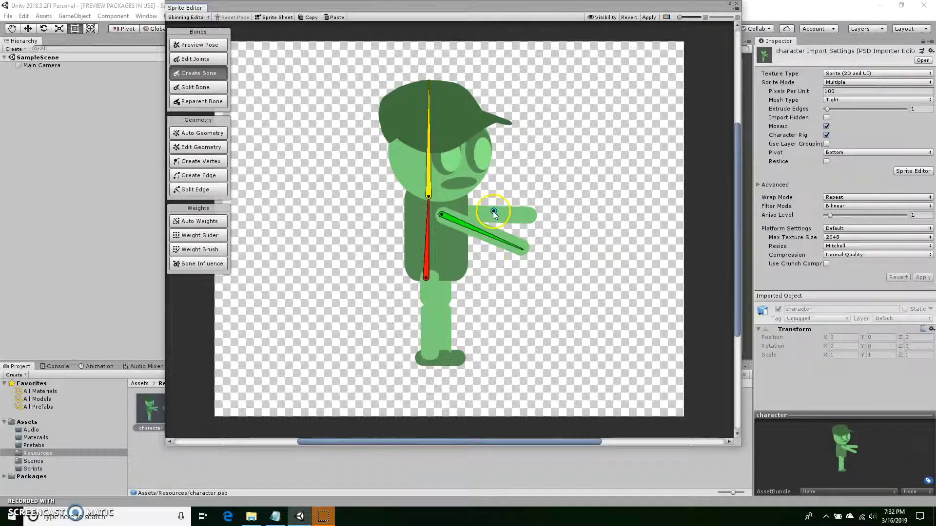
left_click(443, 207)
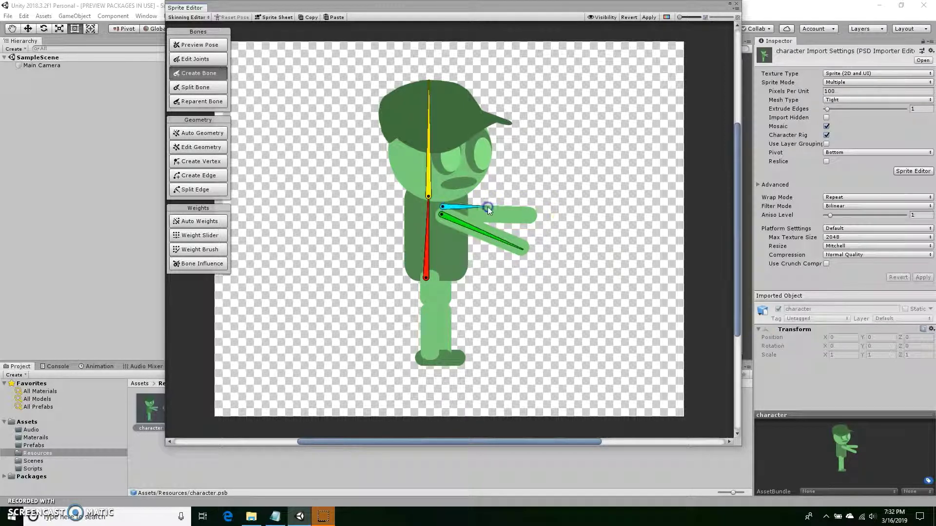
left_click(532, 215)
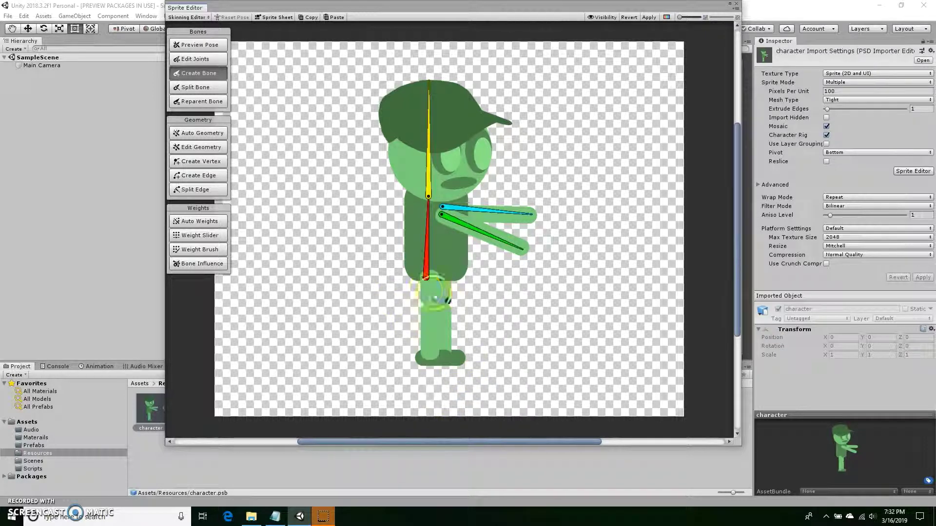
- Create a three-bone chain down the front leg, covering the upper leg, lower leg and foot
left_click(436, 285)
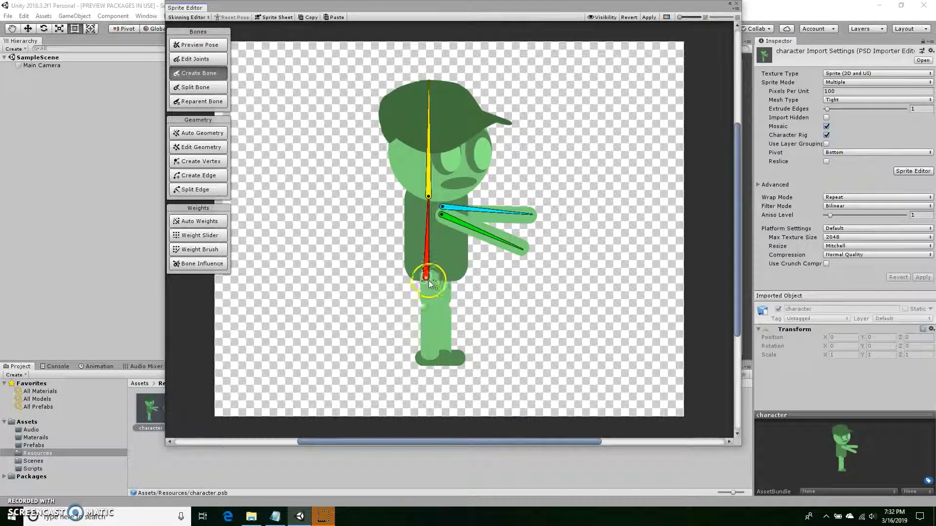
left_click(433, 282)
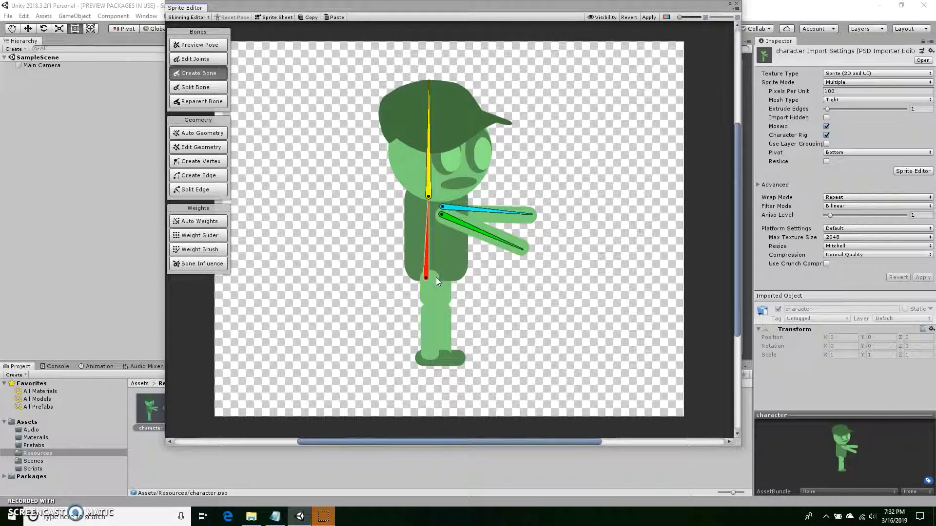
left_click(438, 278)
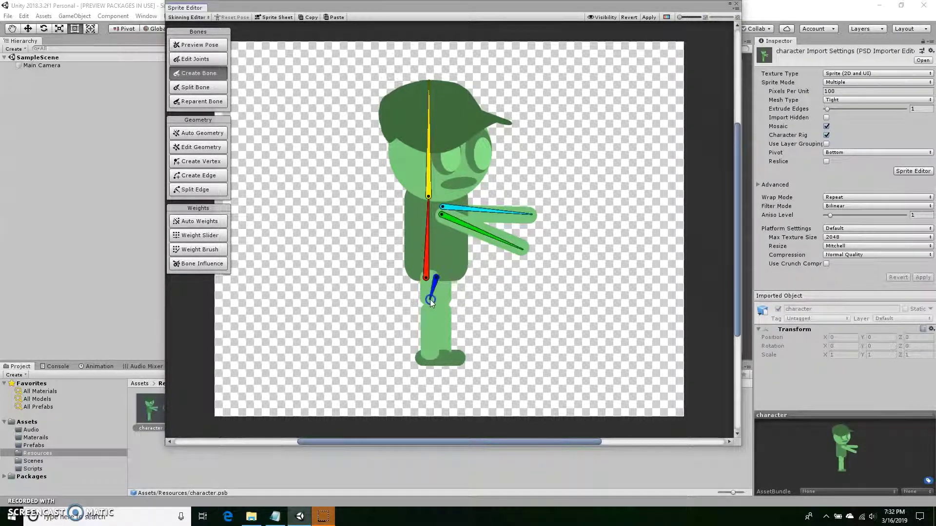
left_click(429, 302)
left_click(425, 339)
left_click(427, 354)
left_click(448, 361)
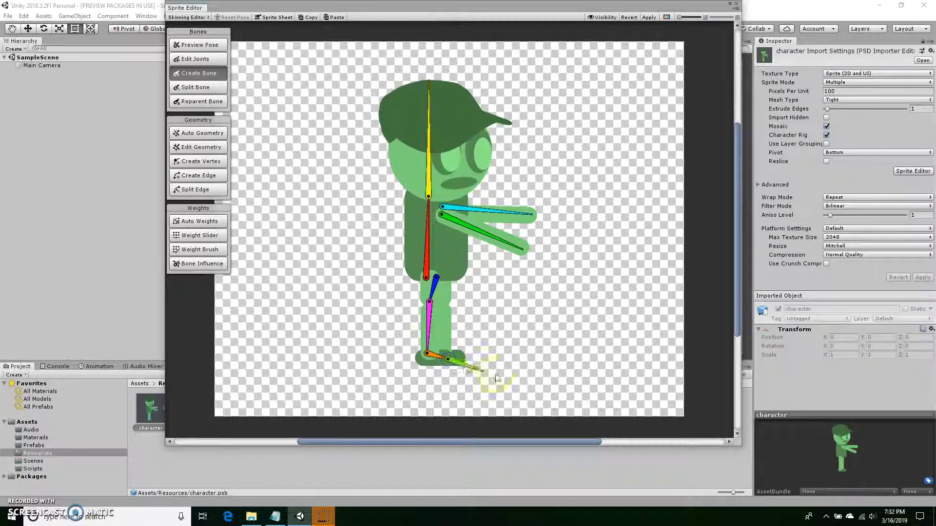
right_click(546, 373)
- Create a matching three-bone chain down the rear leg, from the hip through the knee and ankle to the toe
left_click(426, 277)
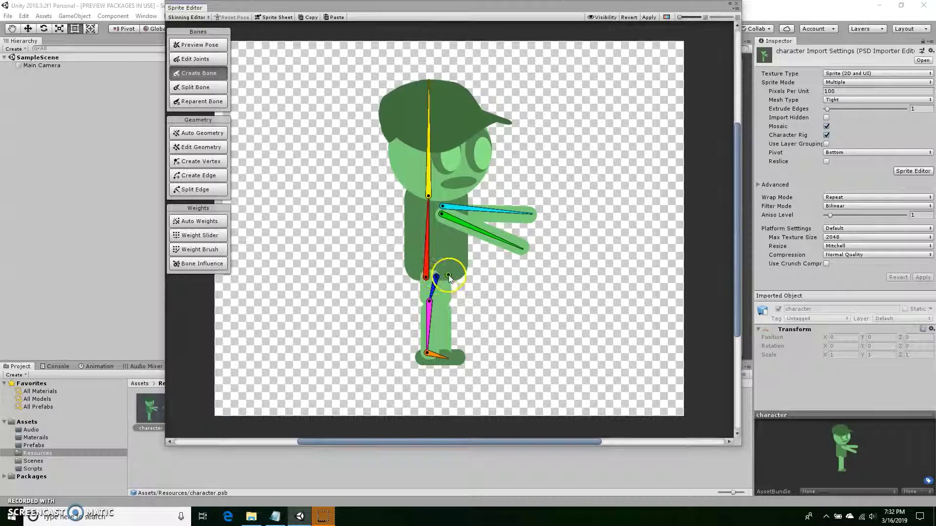
left_click(447, 276)
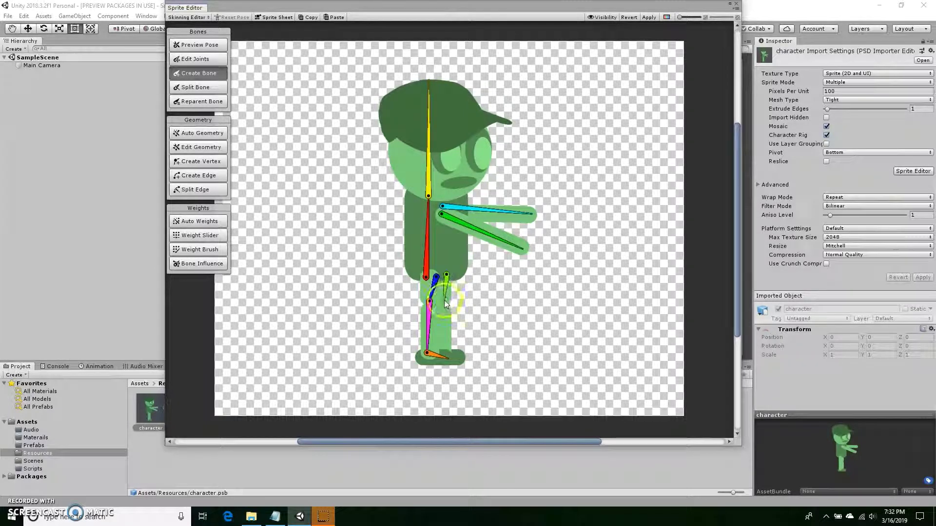
left_click(444, 301)
left_click(444, 352)
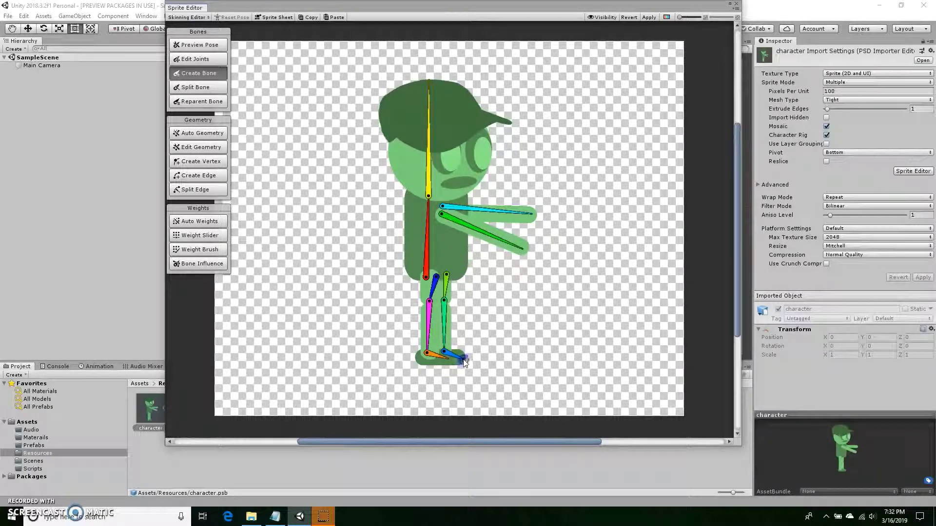
left_click(464, 361)
right_click(568, 358)
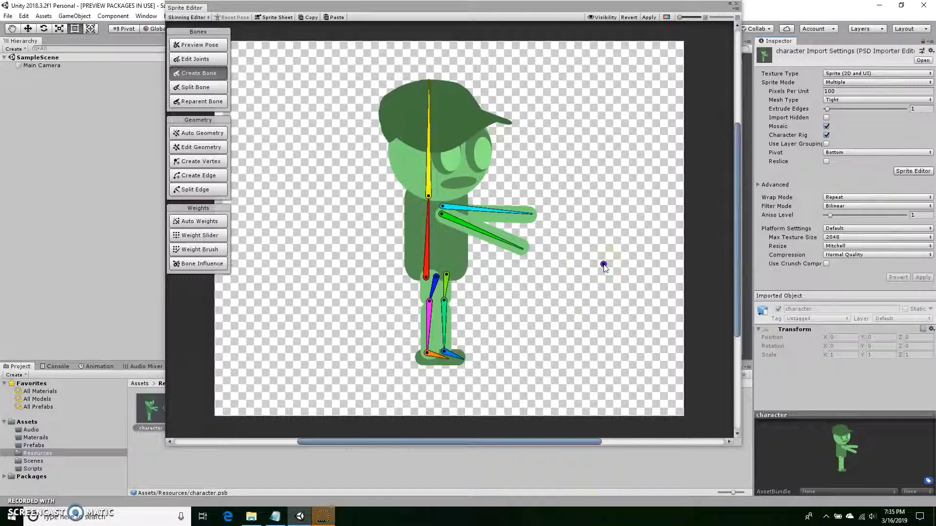
- Apply the new bones and auto-generate geometry with weights for all visible sprites
left_click(649, 18)
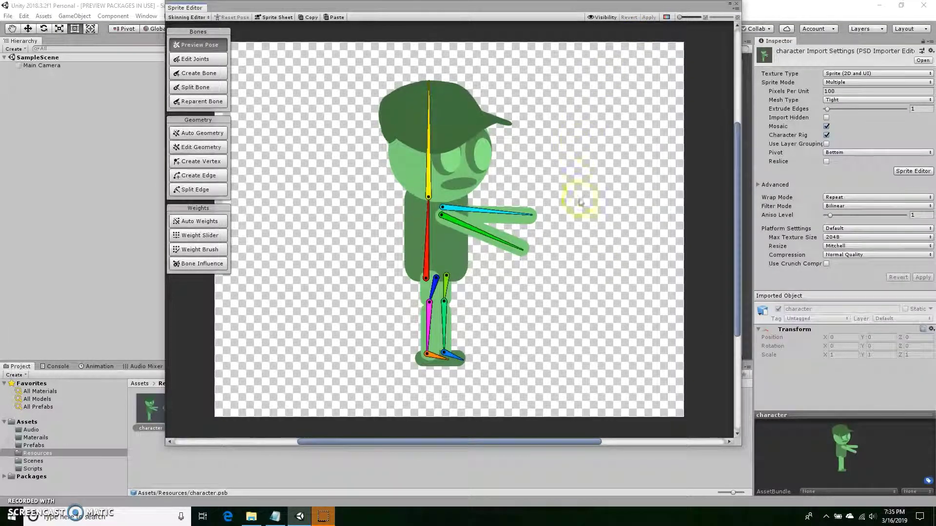
left_click(437, 280)
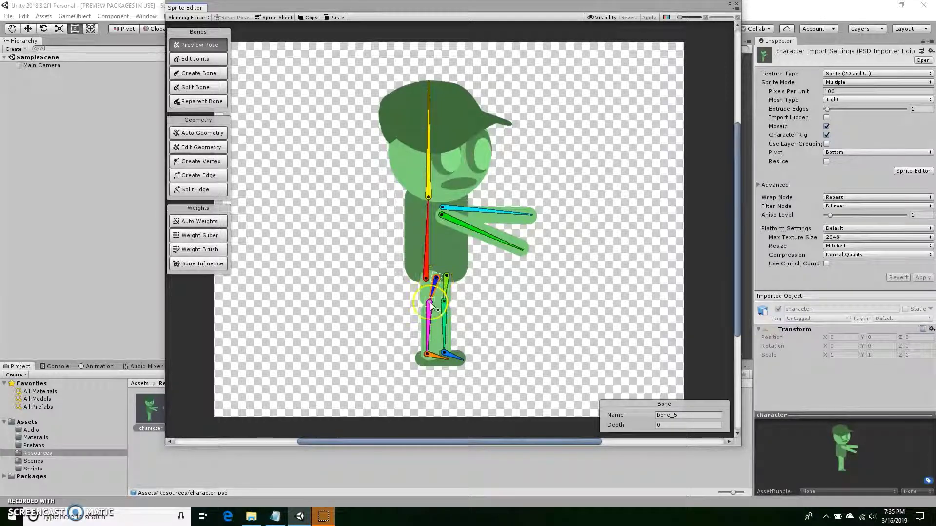
mouse_move(431, 306)
left_mouse_down()
mouse_move(392, 295)
mouse_move(439, 314)
mouse_move(378, 305)
mouse_move(457, 309)
mouse_move(373, 303)
mouse_move(448, 323)
mouse_move(413, 312)
left_mouse_up()
key("ctrl+z")
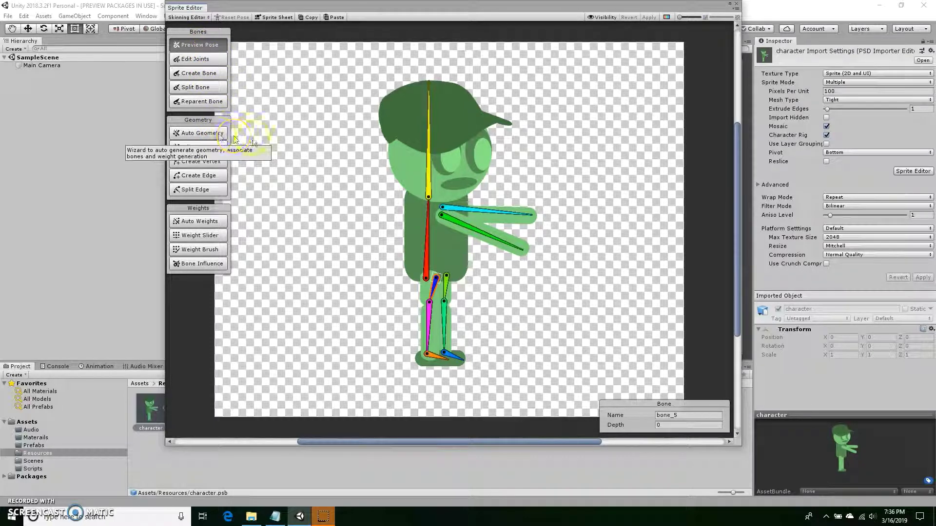
left_click(213, 139)
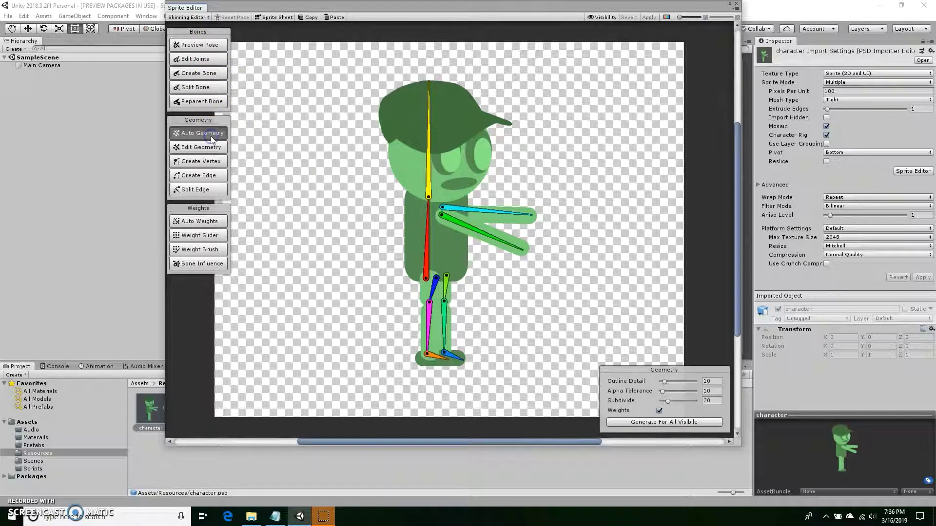
left_click(675, 424)
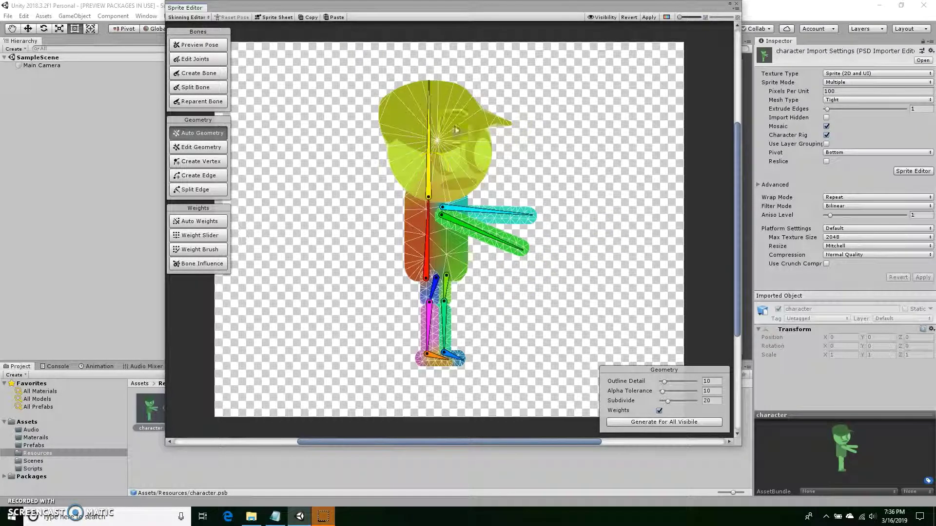
- Swing the front leg's upper bone backward to test how the generated mesh follows the bones
left_click(432, 168)
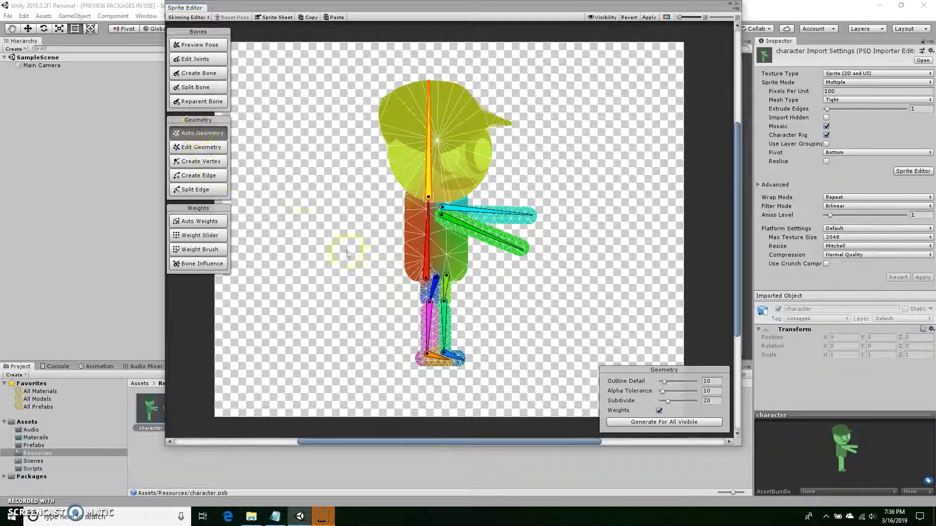
left_click(435, 281)
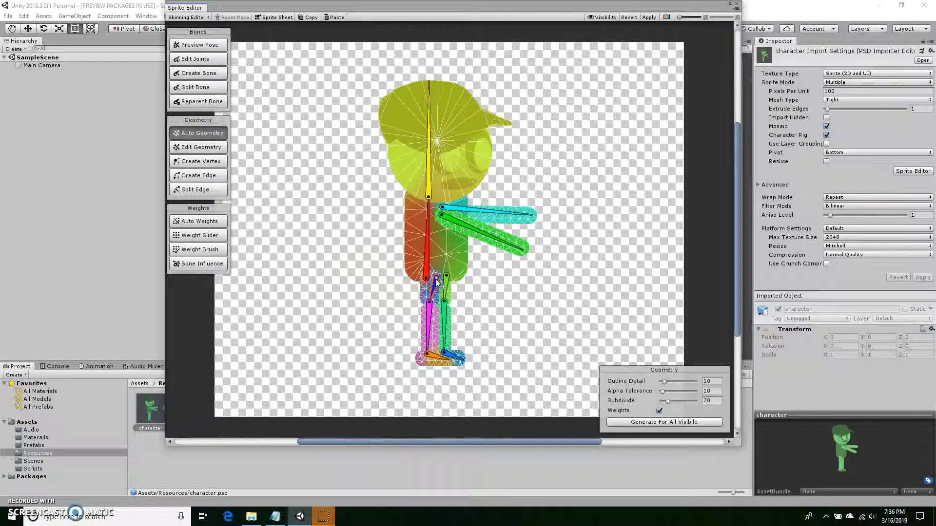
left_click_drag(437, 283, 413, 300)
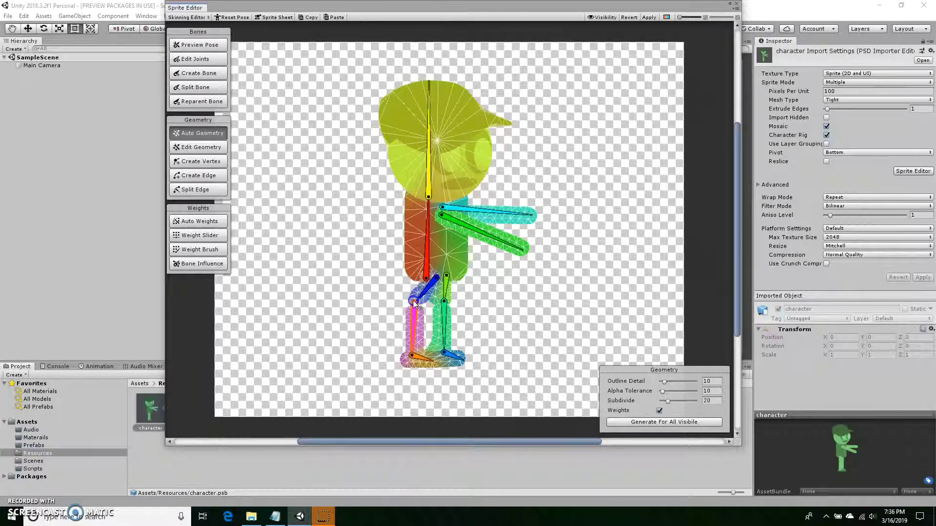
left_click(445, 354)
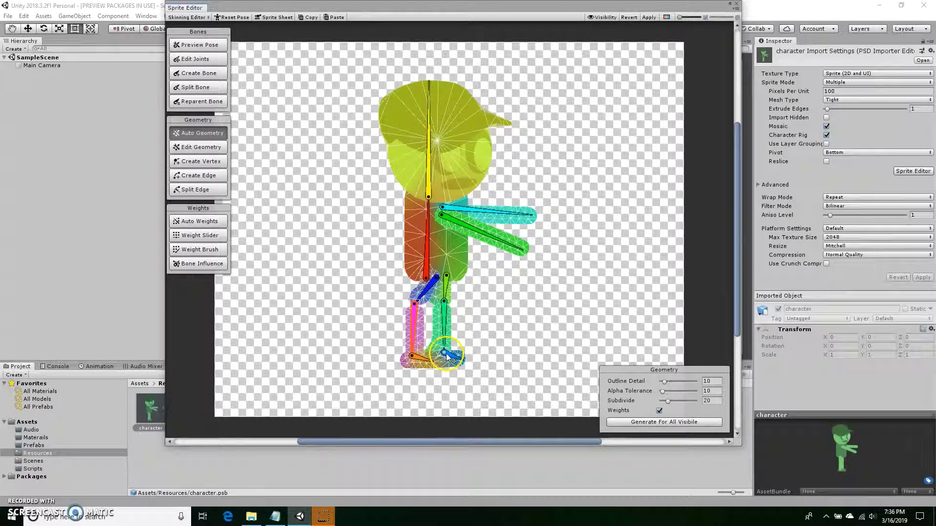
left_click(432, 126)
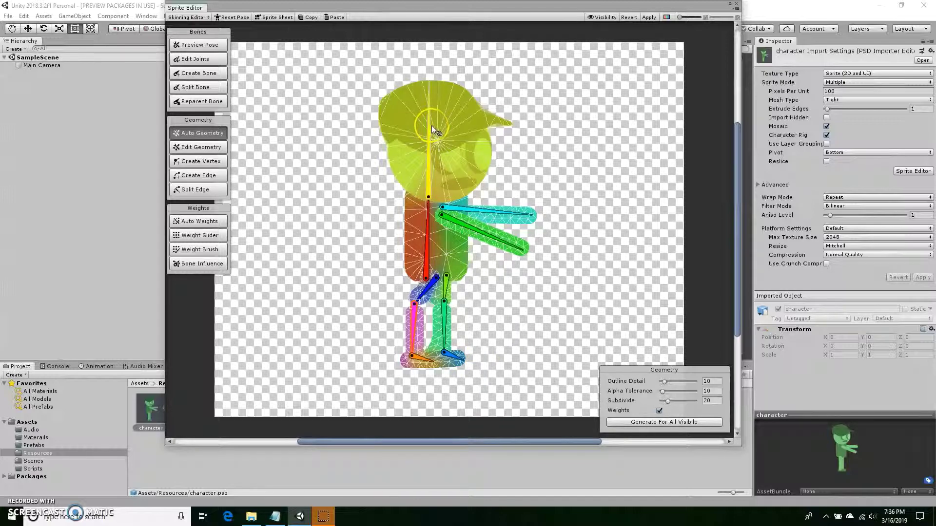
- Remove bone_1 from the face sprite's bone influences and tilt the head bone to test it
left_click(213, 95)
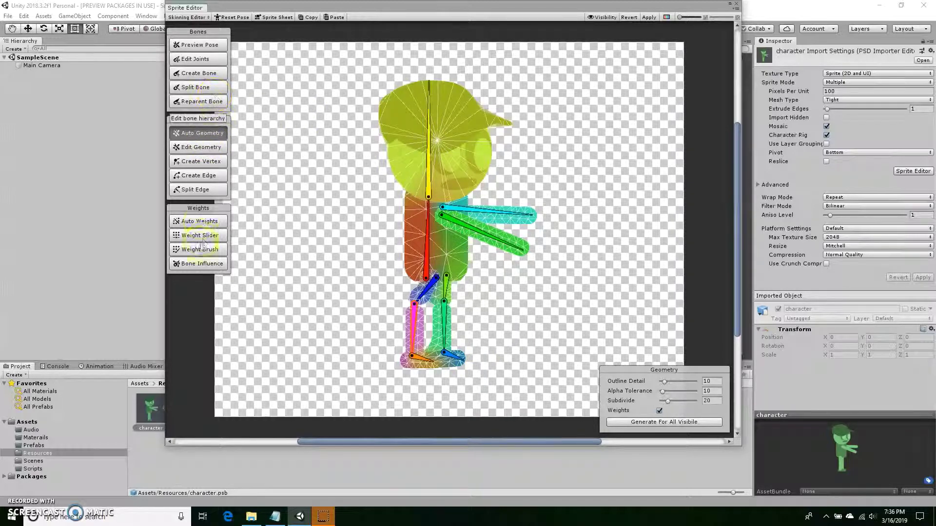
left_click(202, 264)
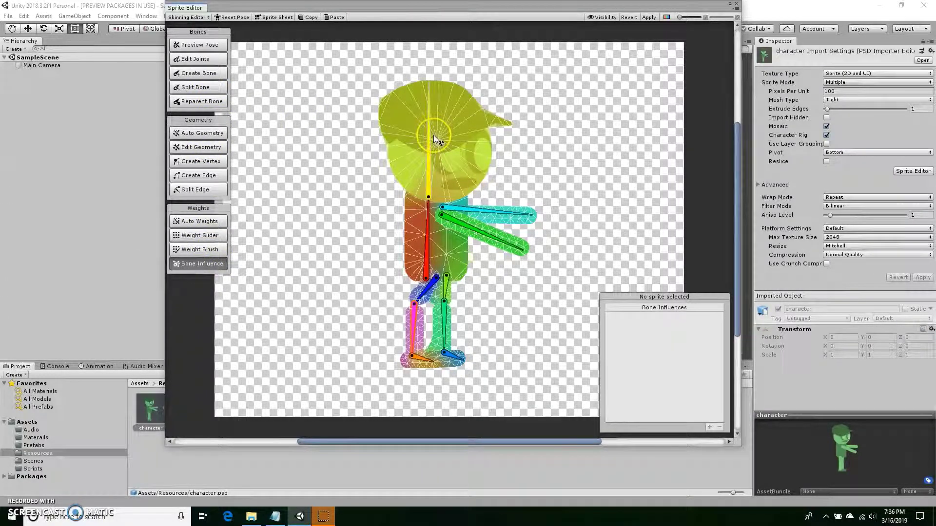
left_click(431, 137)
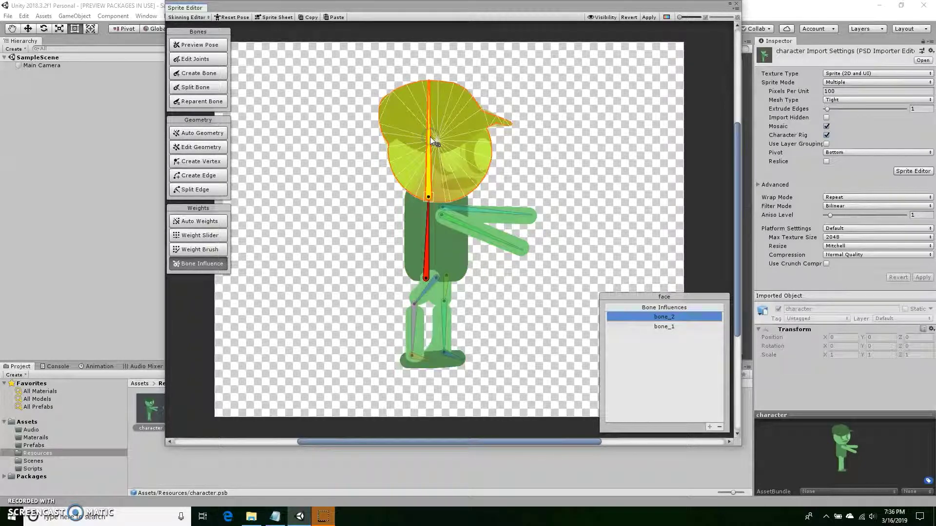
left_click(666, 327)
left_click(669, 318)
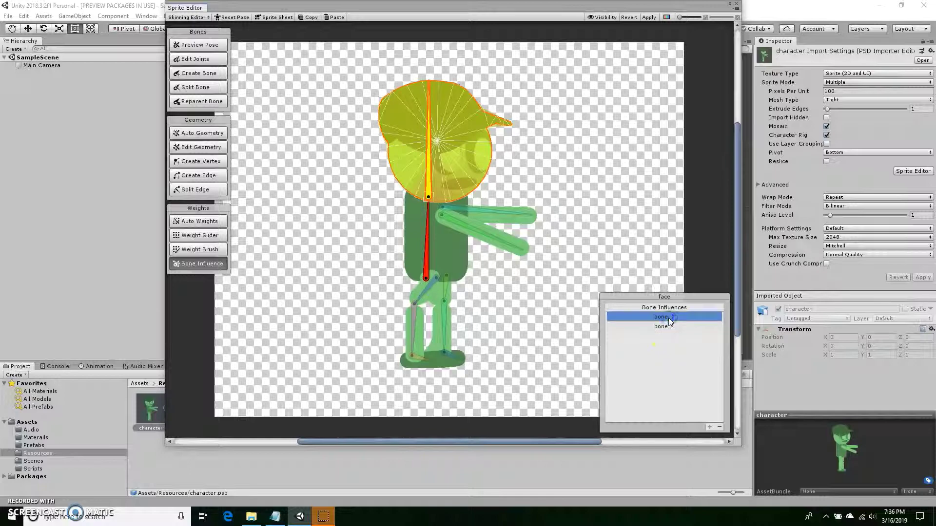
left_click(668, 327)
left_click(668, 319)
left_click(668, 327)
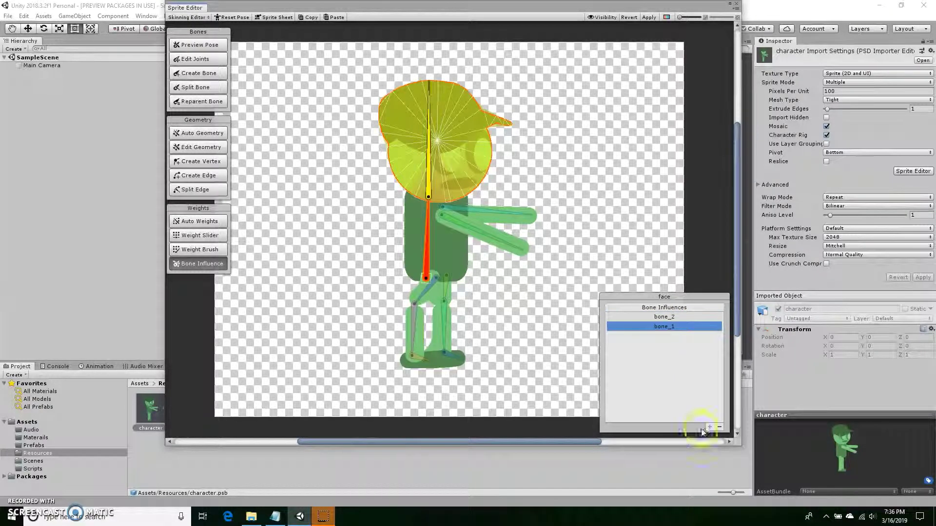
left_click(719, 427)
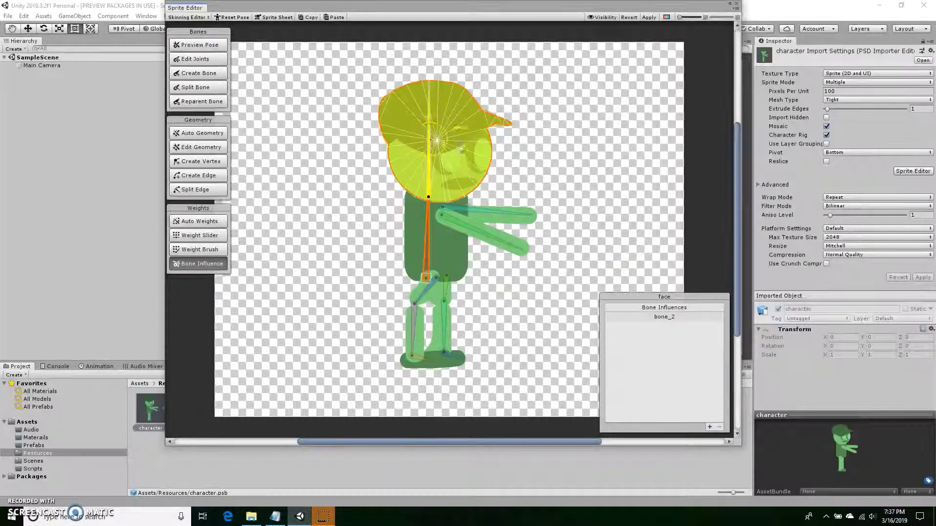
left_click_drag(428, 148, 431, 119)
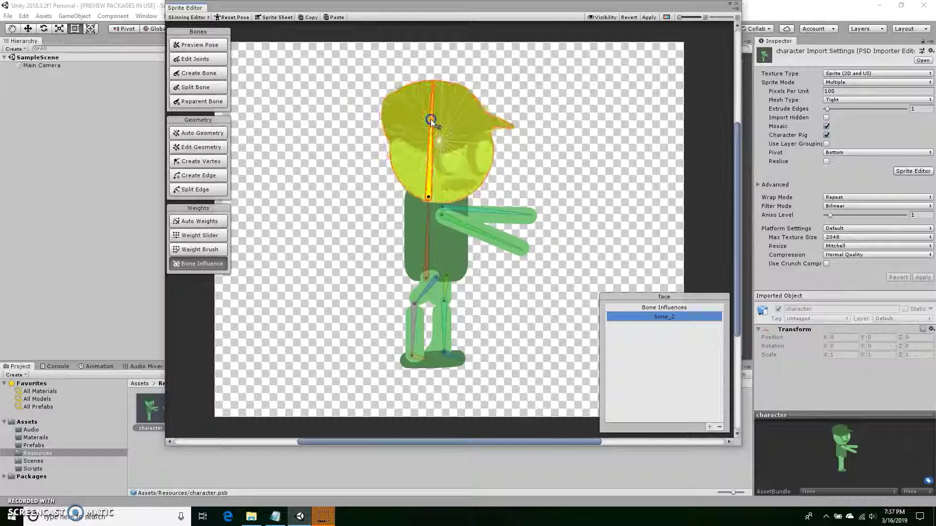
- Remove bone_8, bone_3 and bone_4 from the body sprite's bone influences
left_click(428, 230)
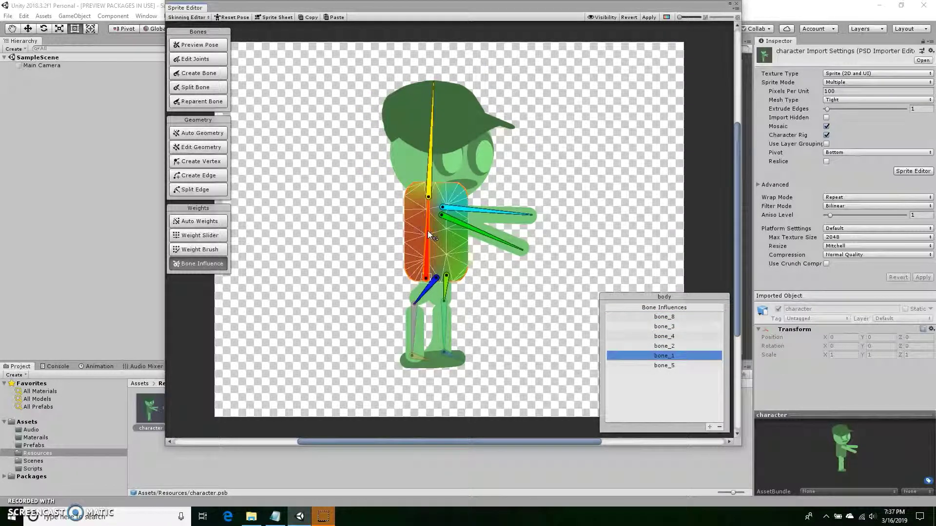
left_click(661, 318)
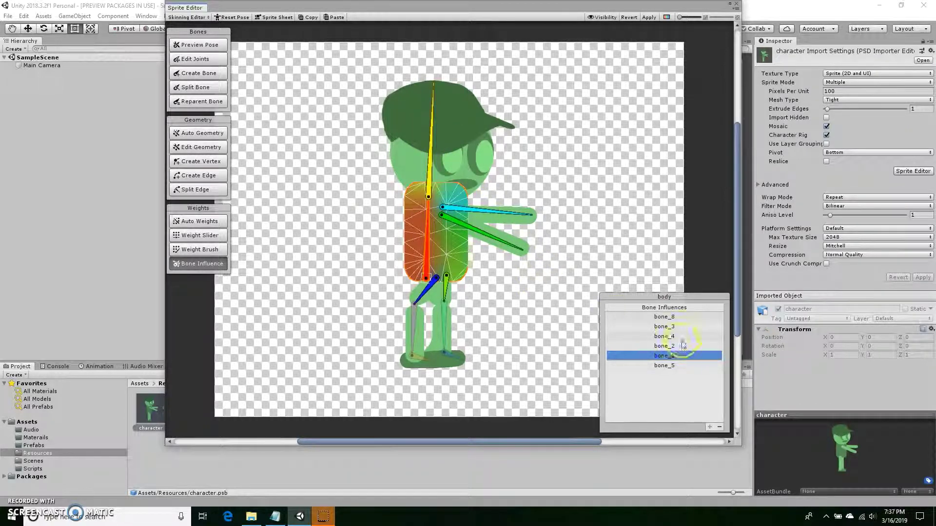
left_click(667, 326)
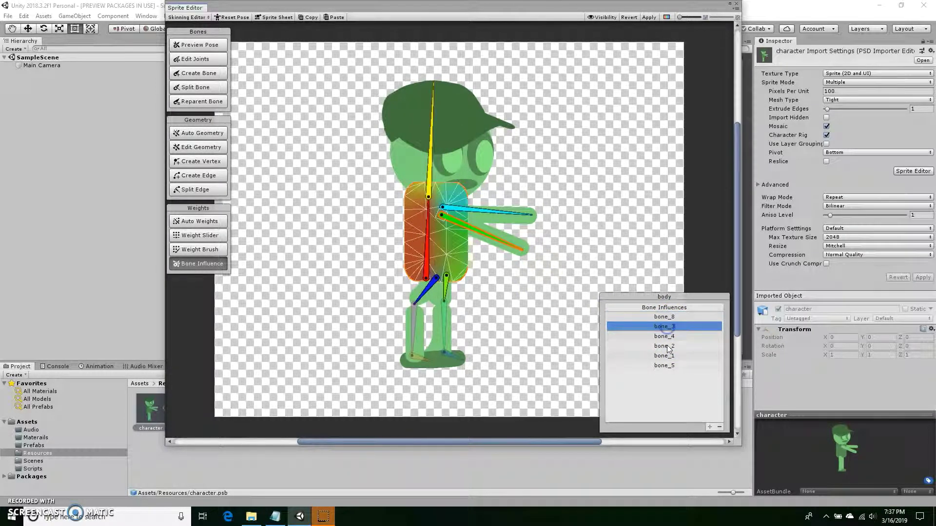
left_click(428, 234)
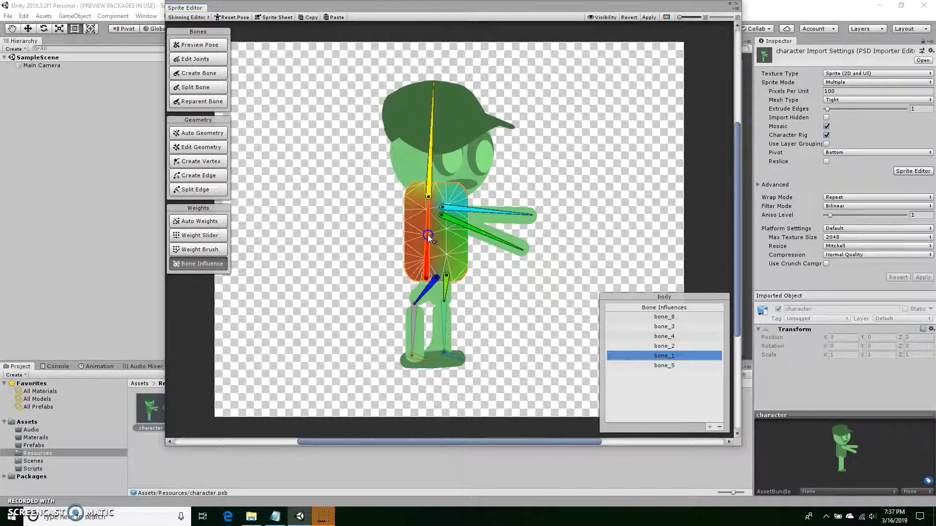
left_click(665, 318)
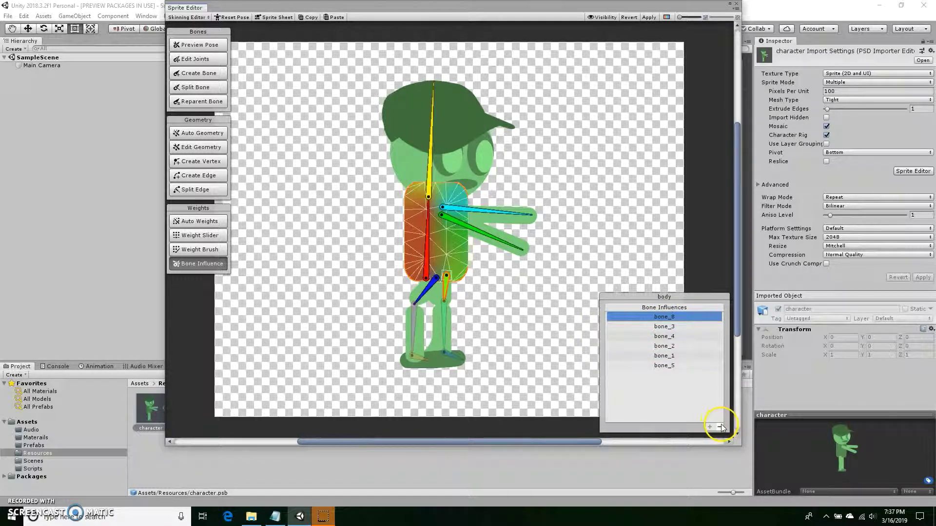
left_click(720, 427)
left_click(666, 318)
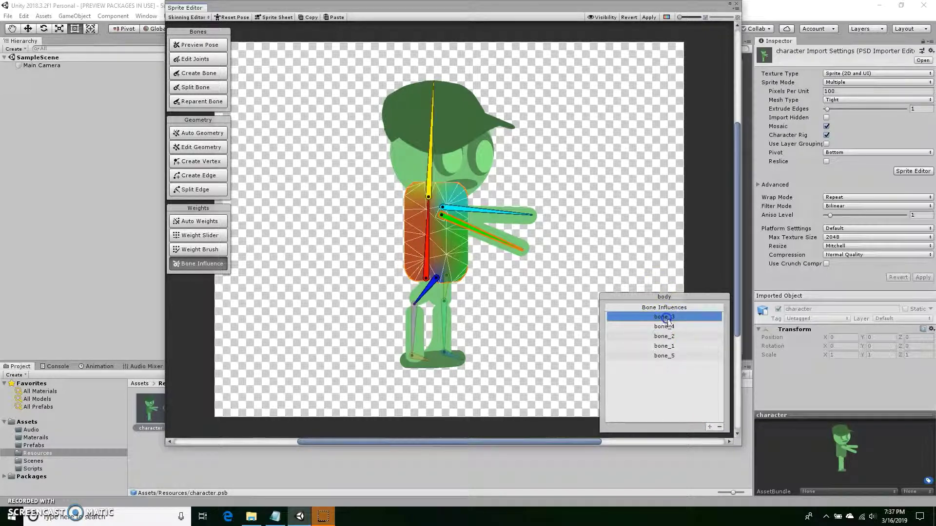
left_click(719, 427)
left_click(668, 317)
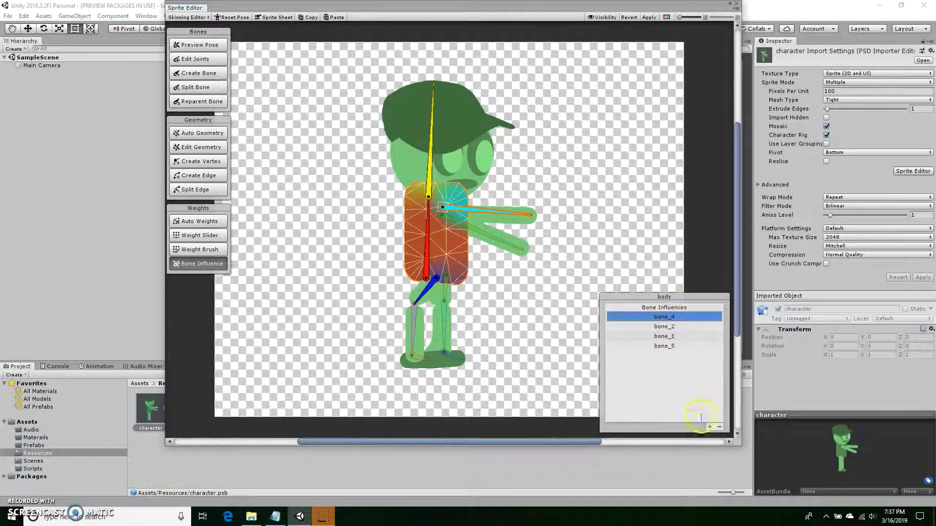
left_click(719, 427)
- Remove bone_2 and bone_5 from the body sprite's bone influences and test by tilting the head bone
left_click(671, 318)
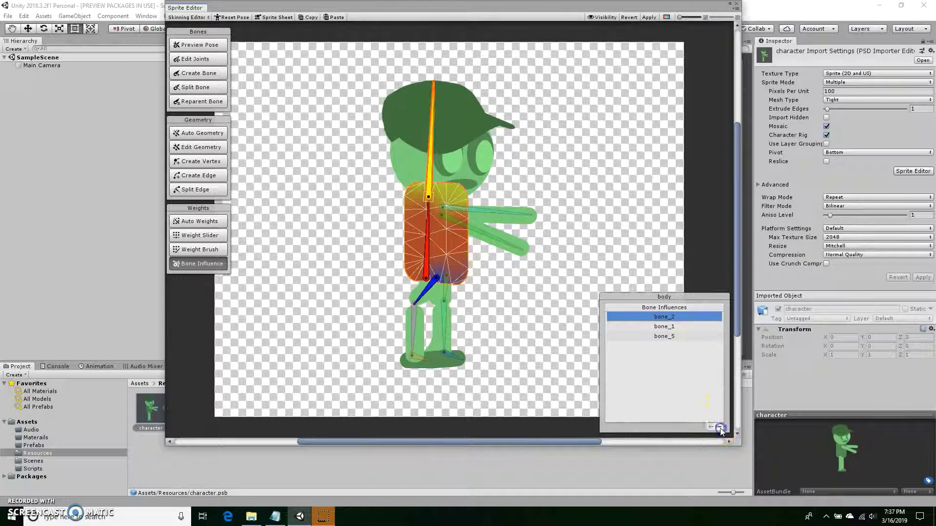
left_click(720, 427)
left_click(667, 328)
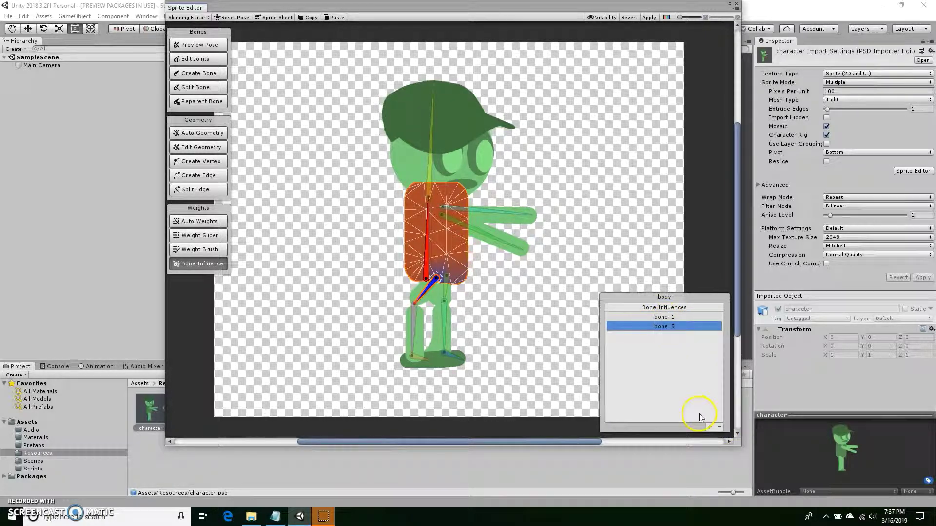
left_click(720, 427)
left_click(659, 318)
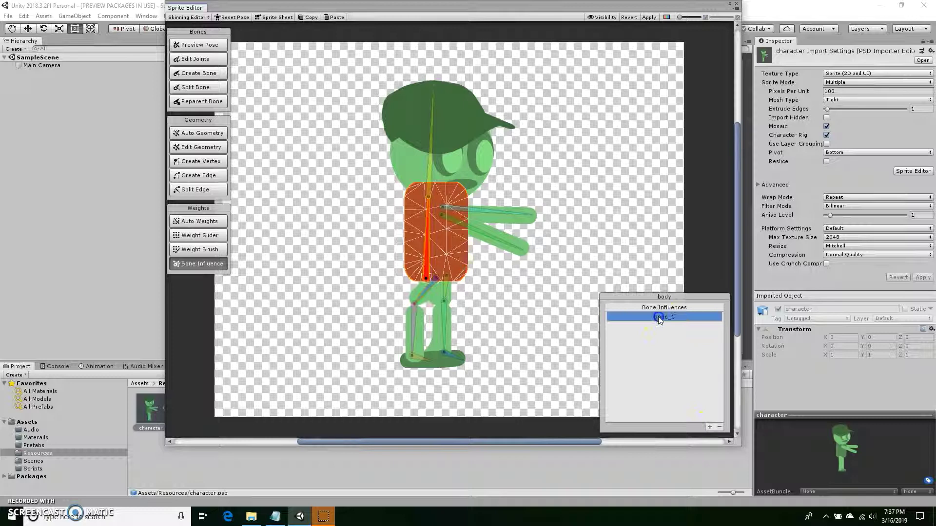
left_click(433, 138)
mouse_move(430, 133)
left_mouse_down()
mouse_move(373, 126)
mouse_move(435, 132)
mouse_move(395, 136)
mouse_move(433, 140)
left_mouse_up()
- Remove bone_3 from the left hand sprite's bone influences and test by swinging the upper arm bone
left_click(455, 222)
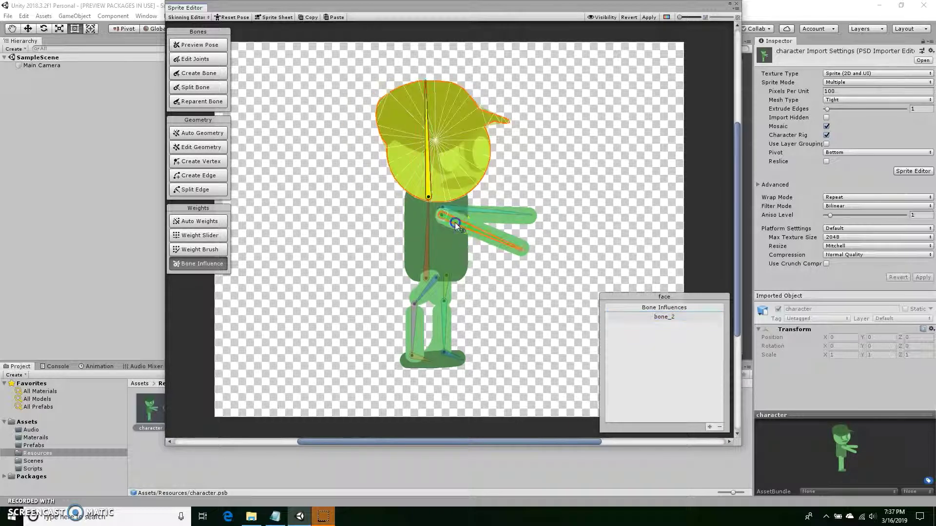
left_click(494, 213)
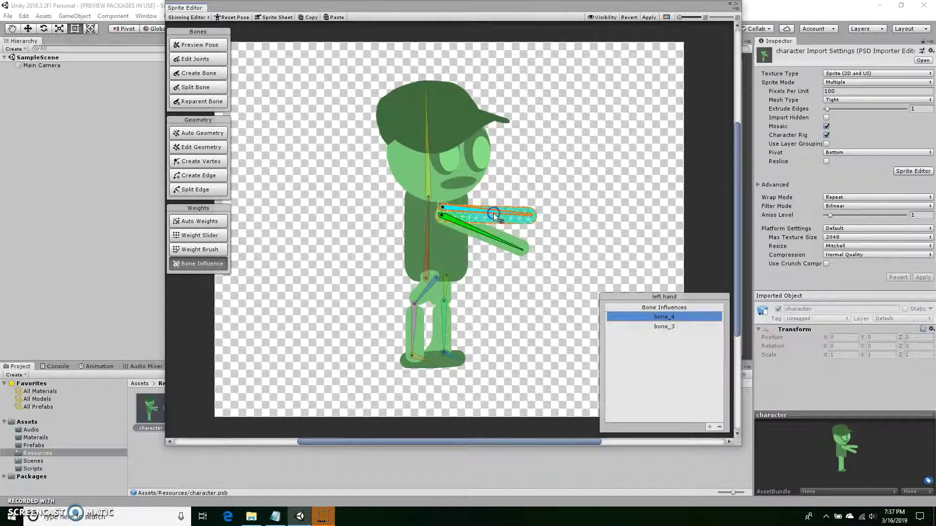
left_click_drag(494, 212, 522, 214)
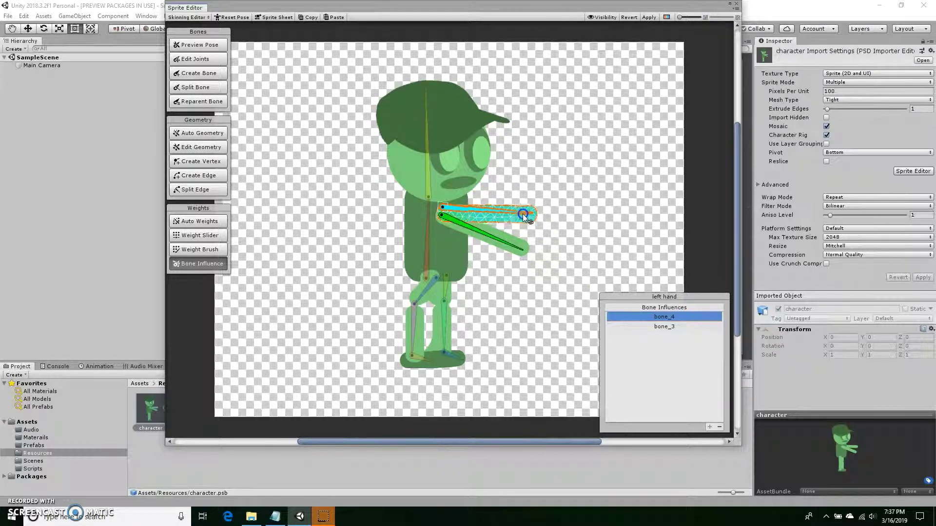
left_click(664, 326)
left_click(665, 317)
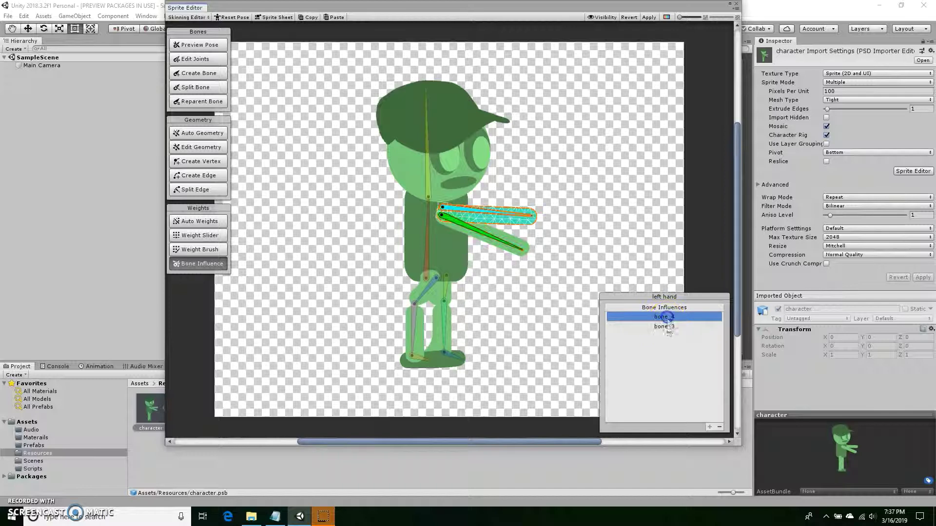
left_click(665, 326)
left_click(720, 428)
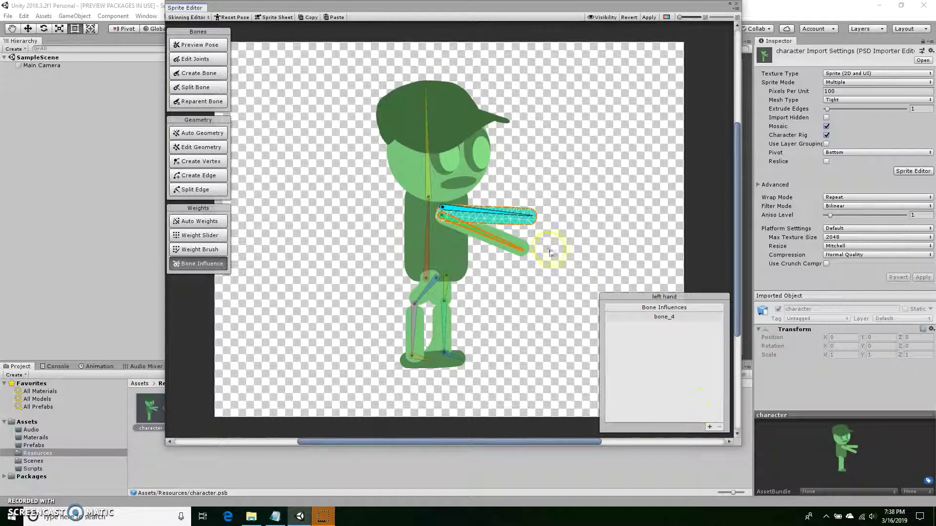
mouse_move(521, 214)
left_mouse_down()
mouse_move(511, 177)
mouse_move(521, 208)
left_mouse_up()
left_click(507, 249)
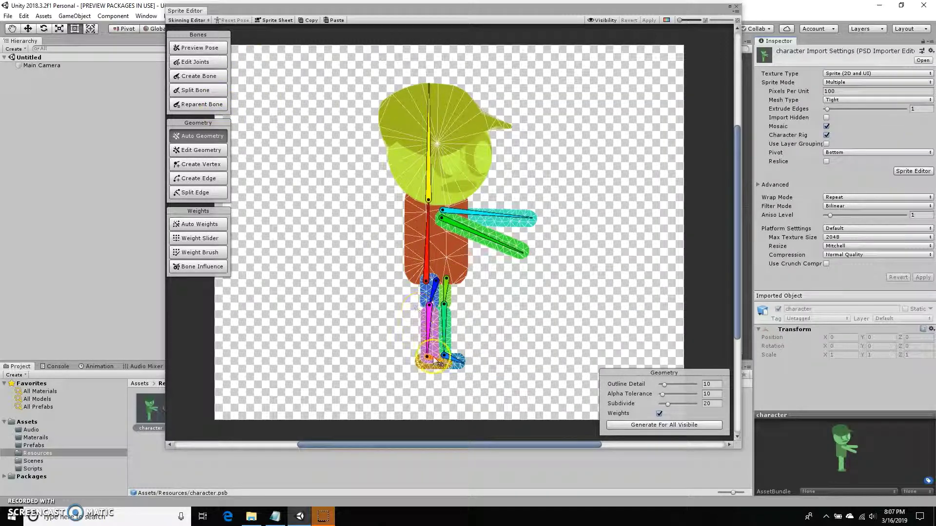
- Test the rig by swinging the lower leg and both arm bones, and reset the pose
left_click(431, 321)
left_click_drag(431, 321, 460, 323)
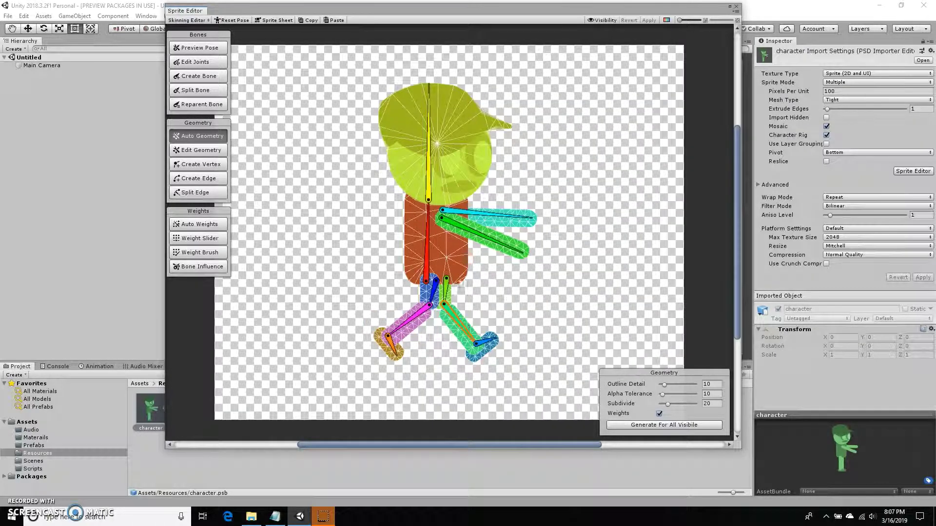
left_click_drag(502, 249, 465, 284)
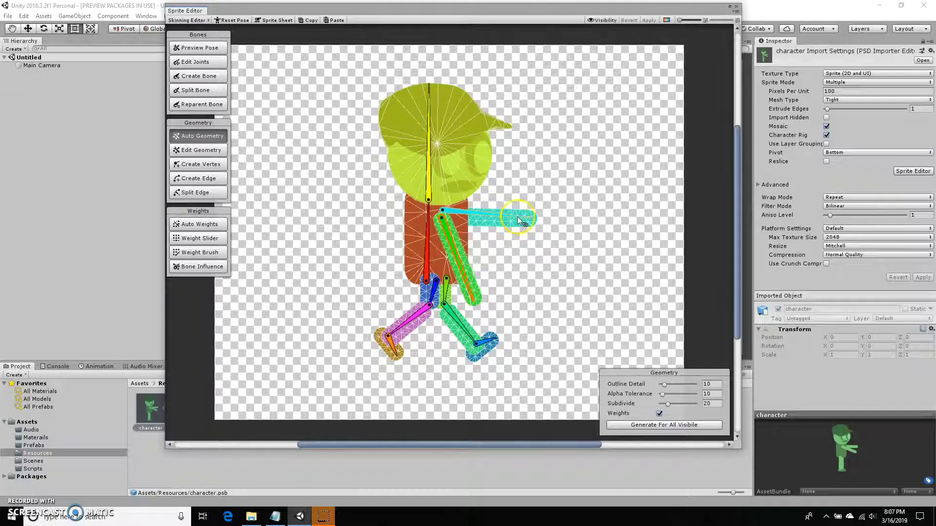
left_click_drag(517, 216, 507, 235)
left_click(226, 20)
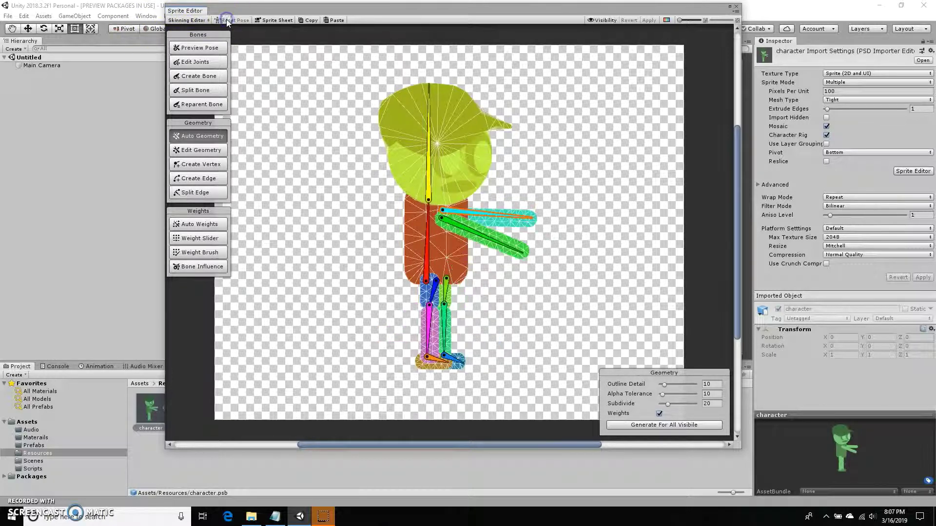
- Apply the skinning changes to the character and close the Sprite Editor
left_click(650, 20)
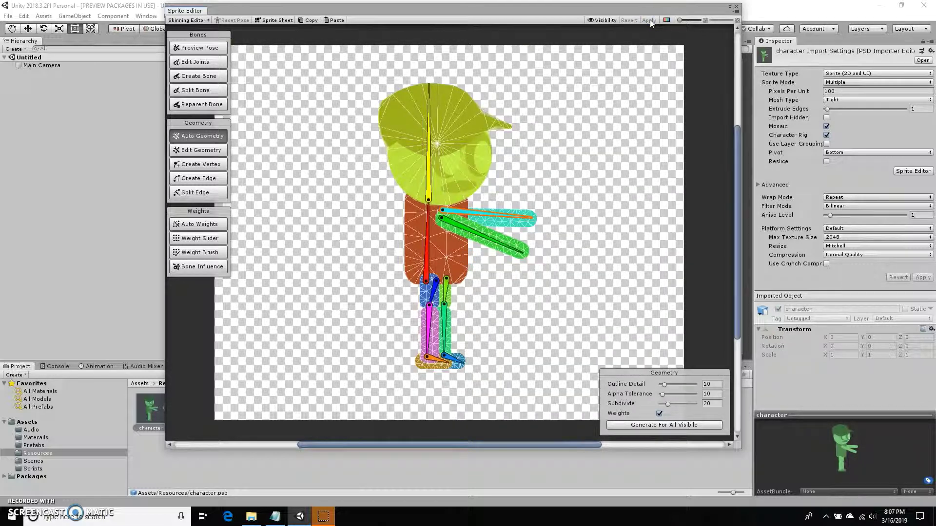
left_click(738, 10)
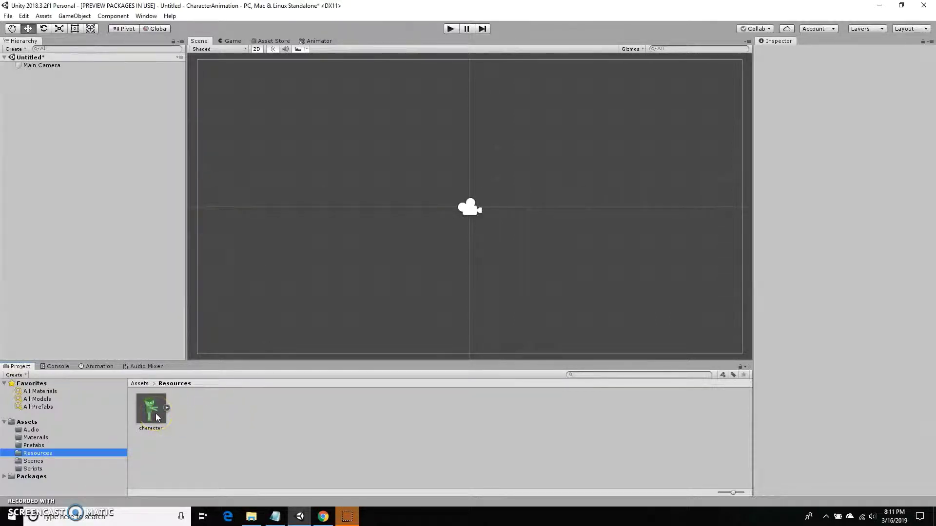
- Place the character asset from the Resources folder in the scene and set its scale to 0.6 on X, Y and Z
left_click_drag(148, 415, 352, 352)
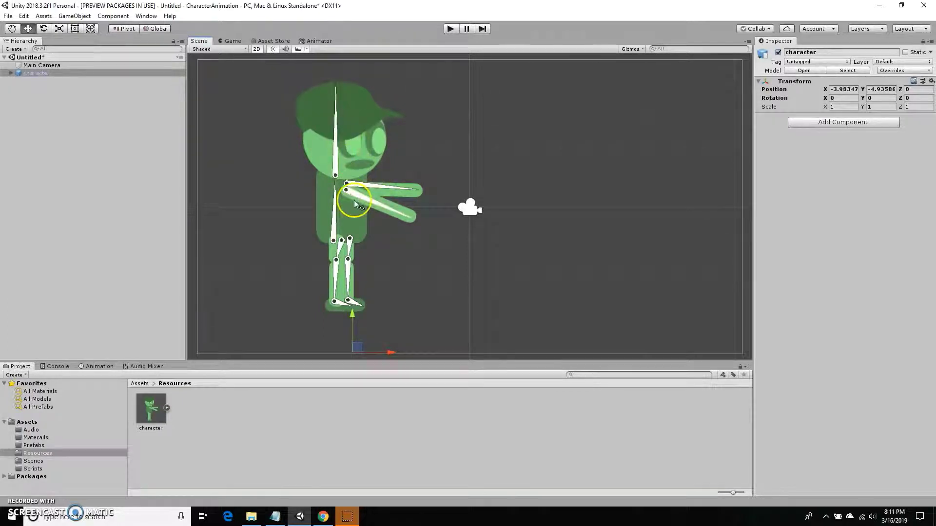
left_click(845, 106)
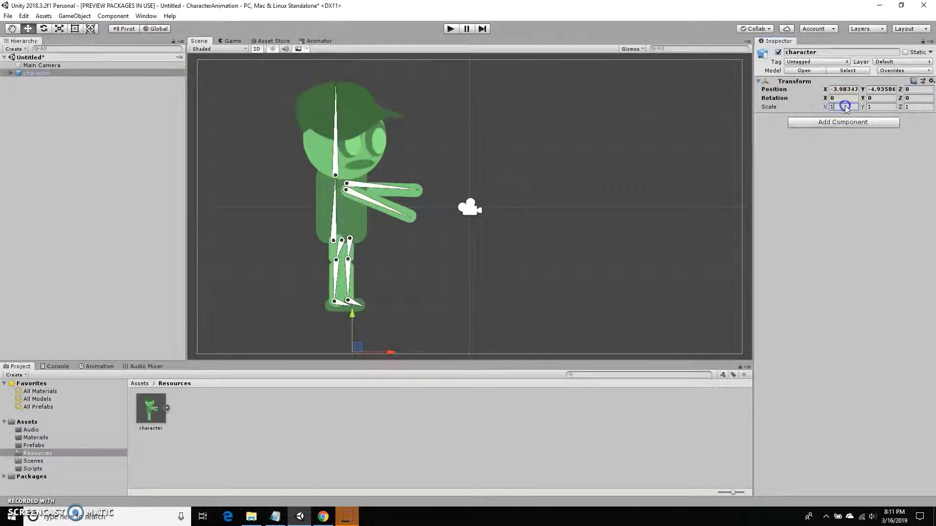
type("0.")
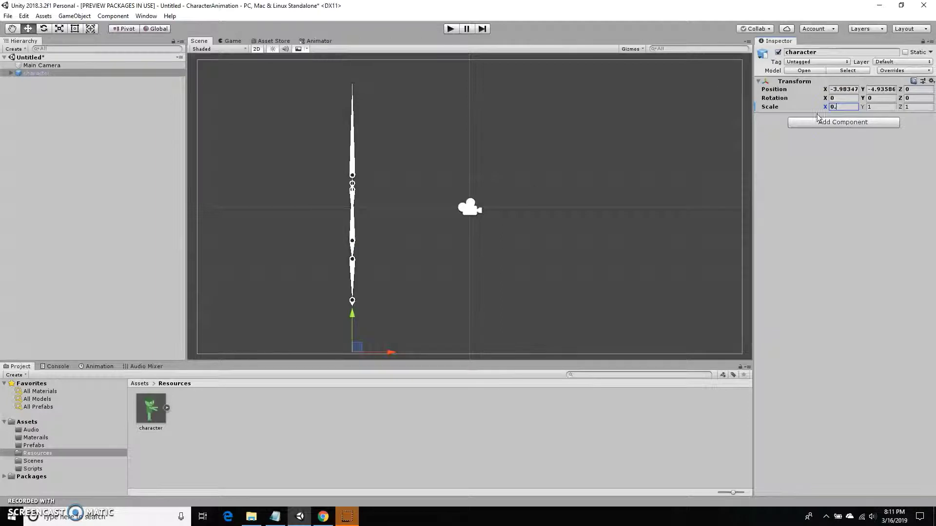
type("6")
left_click_drag(847, 108, 777, 108)
key("ctrl+c")
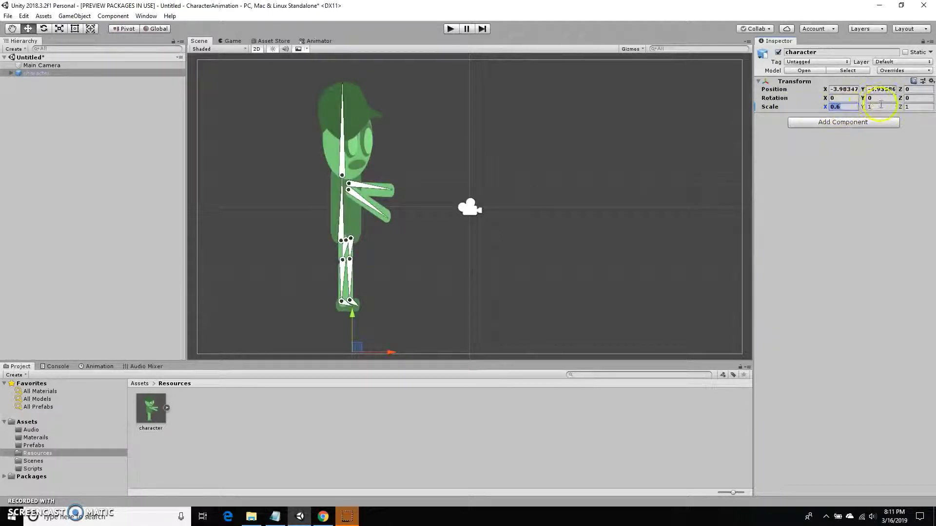
left_click_drag(880, 106, 861, 106)
key("ctrl+v")
left_click_drag(917, 106, 899, 106)
key("ctrl+v")
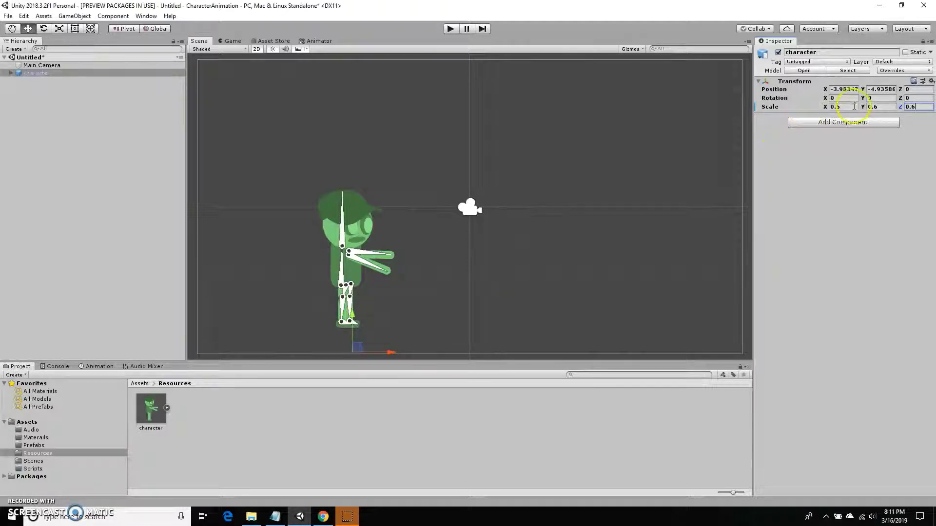
- Set the character's scale to 0.5 on X, Y and Z and check its prefab overrides
left_click(838, 108)
type("0.5")
left_click(877, 107)
type("0.5")
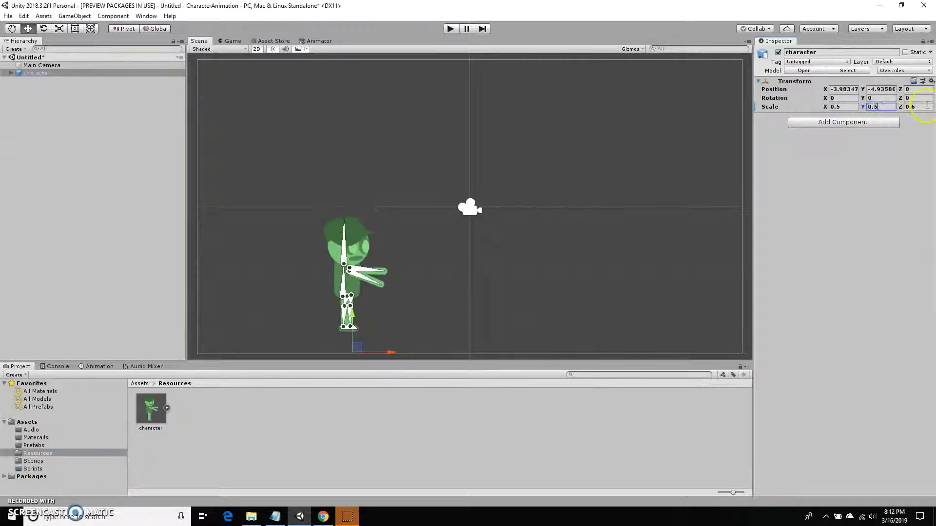
left_click(912, 107)
type("0.5")
left_click(899, 70)
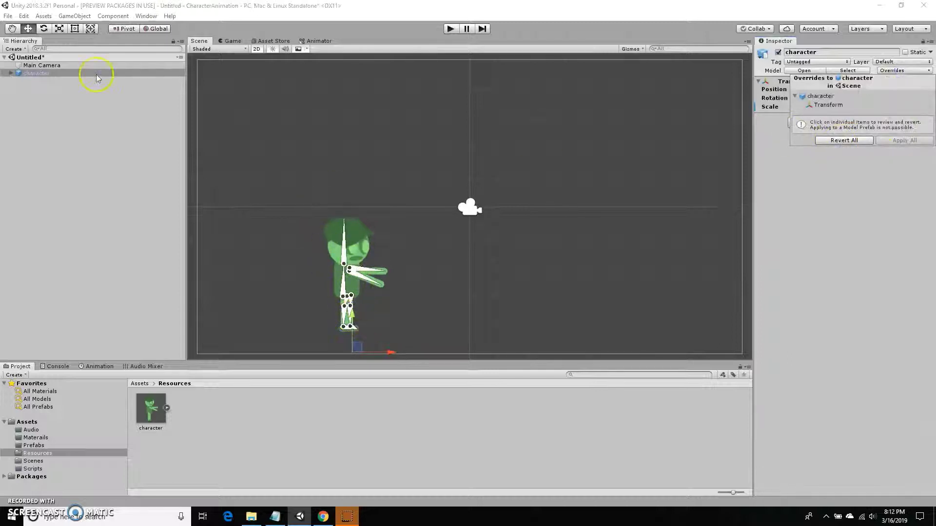
left_click(135, 392)
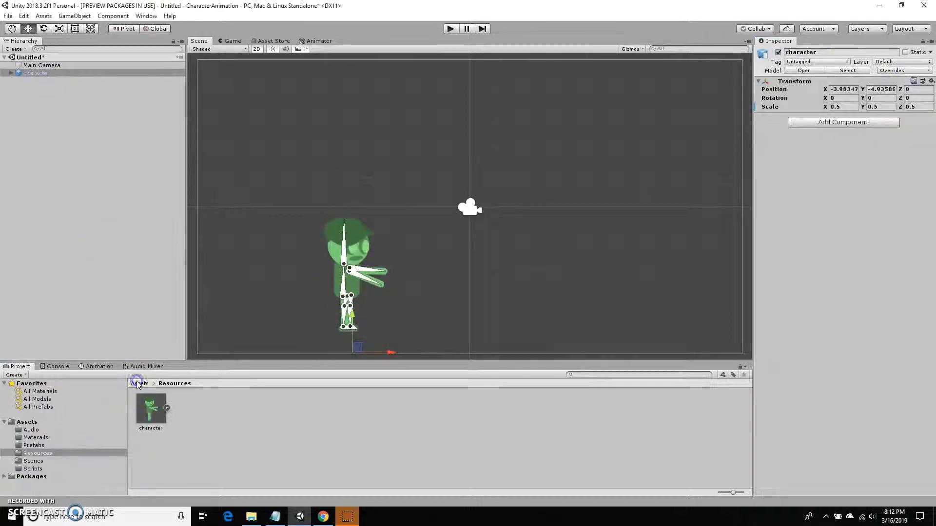
- Save the scene's character as an original prefab in the Prefabs folder
left_click(139, 384)
double_click(225, 410)
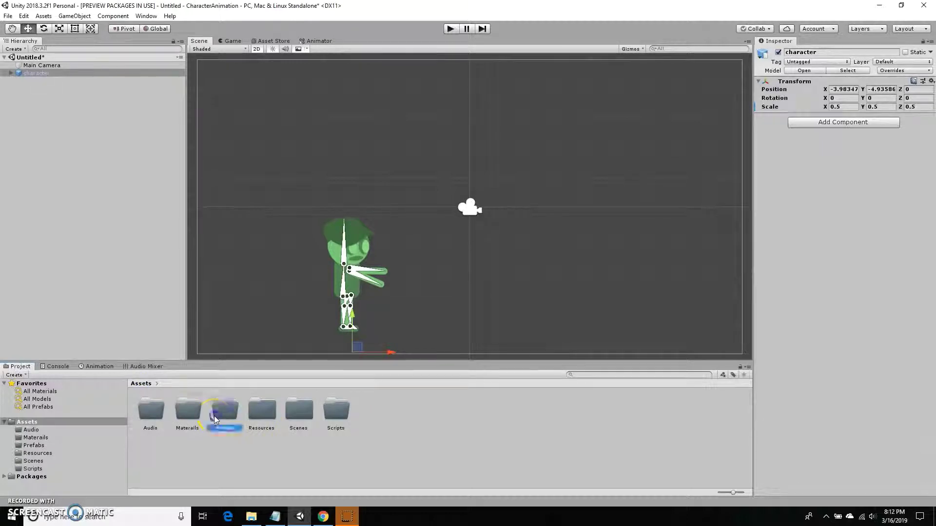
left_click_drag(36, 73, 252, 440)
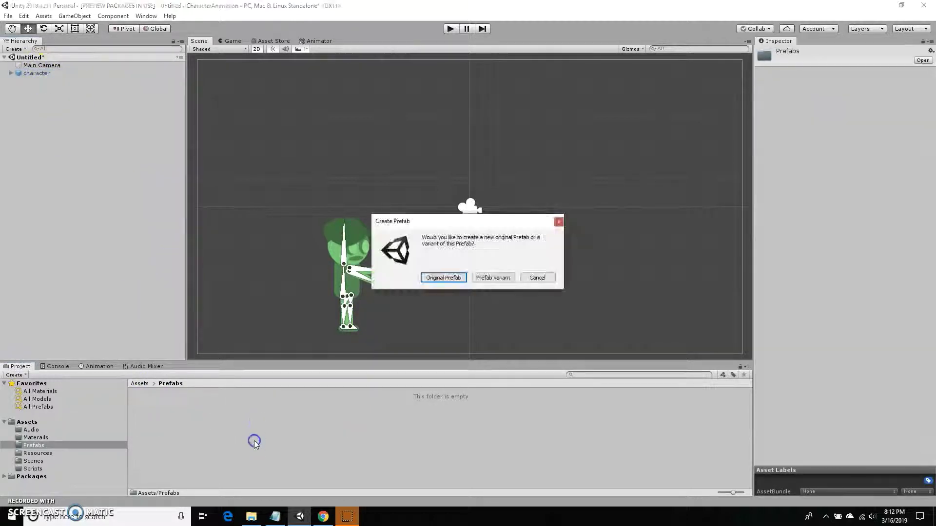
left_click(442, 279)
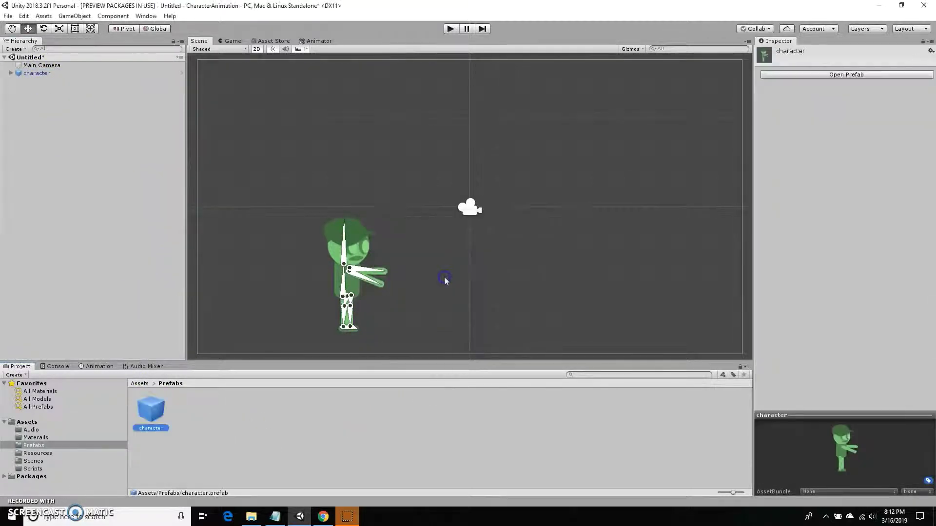
- Move the character in the scene to about X -2.51, Y -2.67
left_click(36, 73)
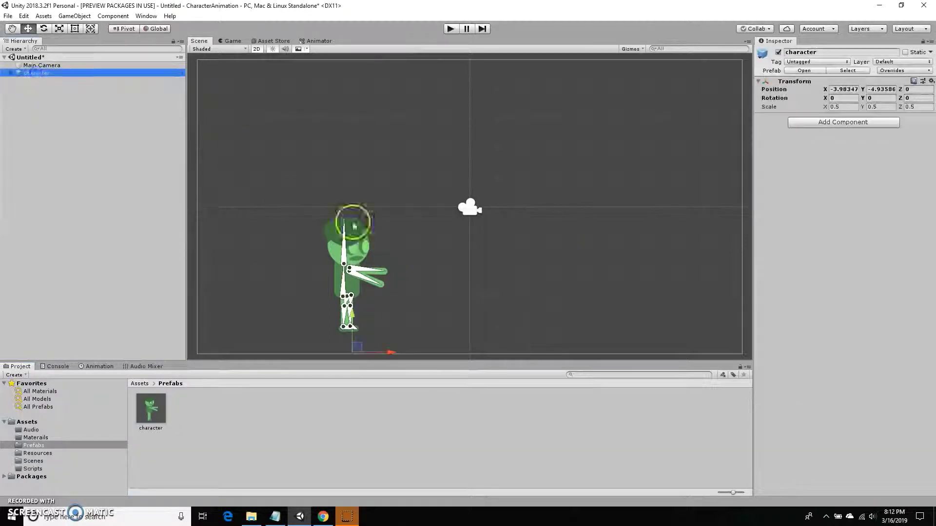
left_click_drag(353, 324, 426, 278)
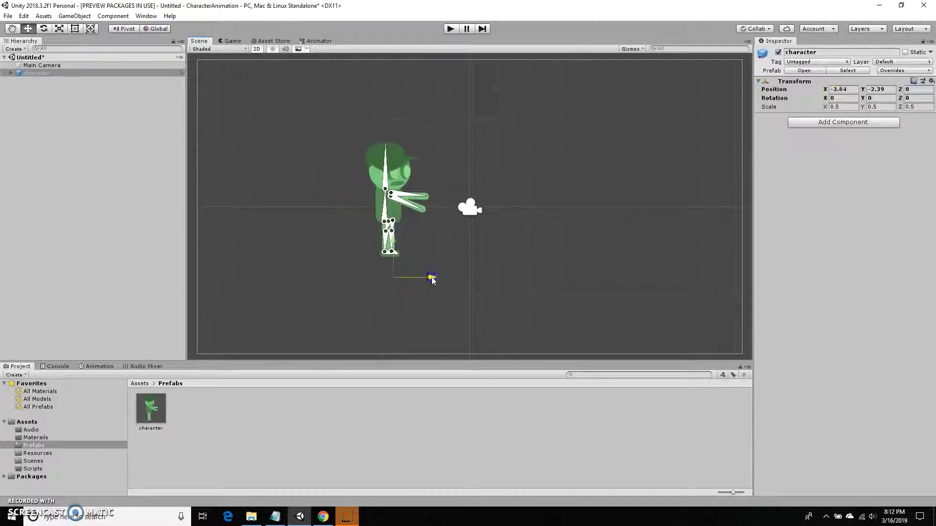
left_click_drag(398, 244, 408, 255)
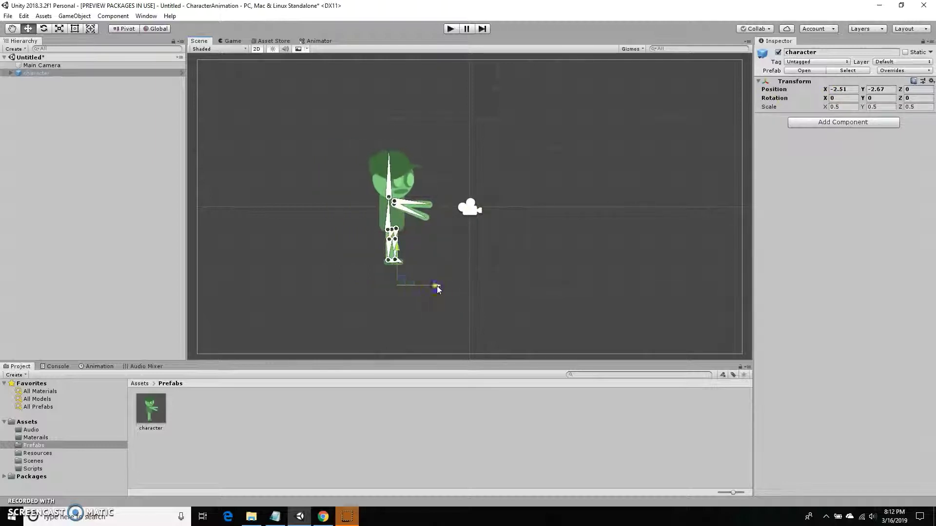